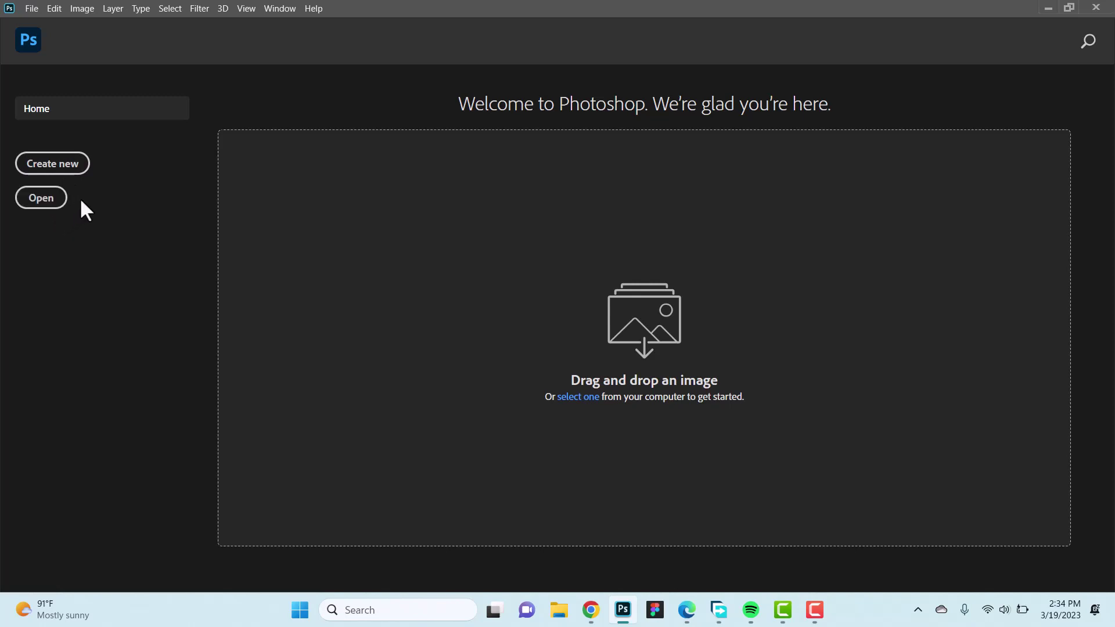
Start a new document named "First design", leaving the document type as Custom.
{"action": "left_click", "coordinate": [71, 169]}
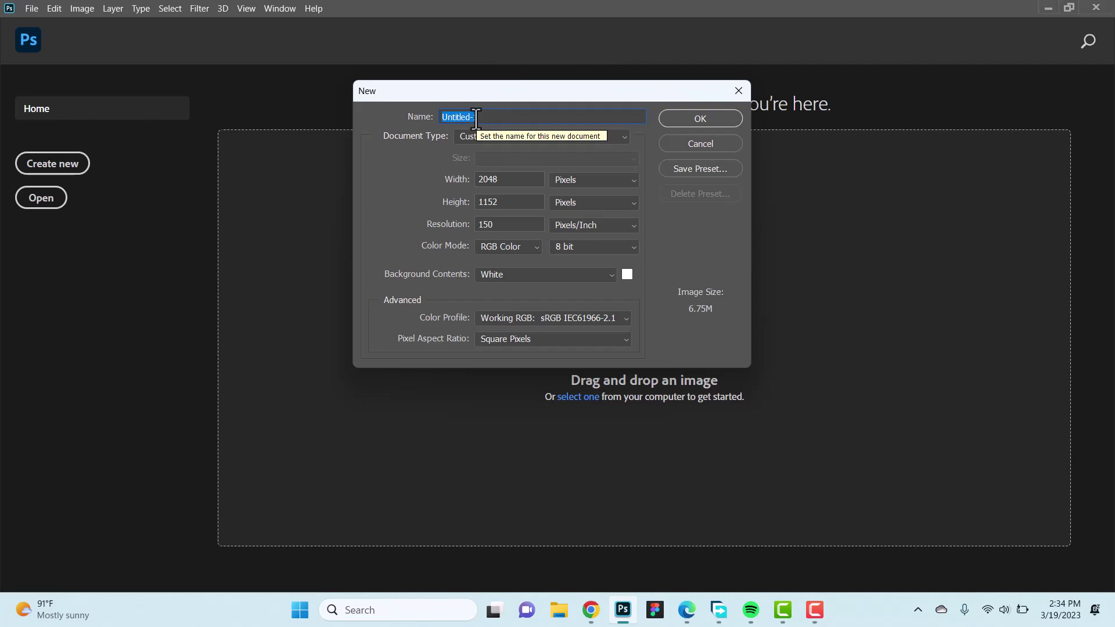
{"action": "type", "text": "Firsdt"}
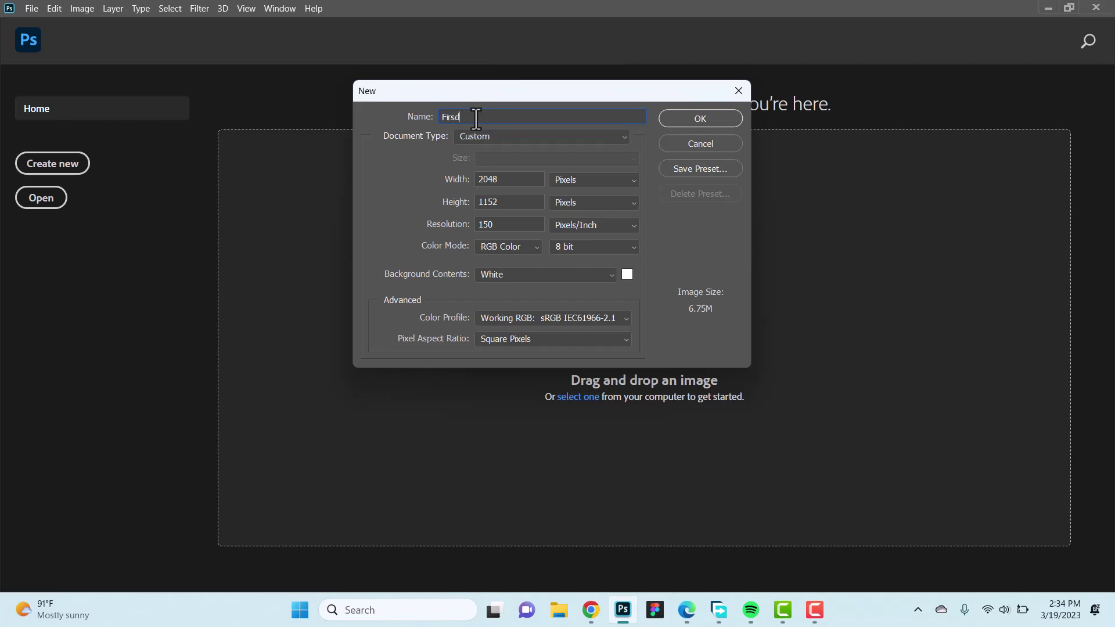
{"action": "key", "text": "BackSpace"}
{"action": "key", "text": "BackSpace"}
{"action": "type", "text": "t design"}
{"action": "left_click", "coordinate": [529, 136]}
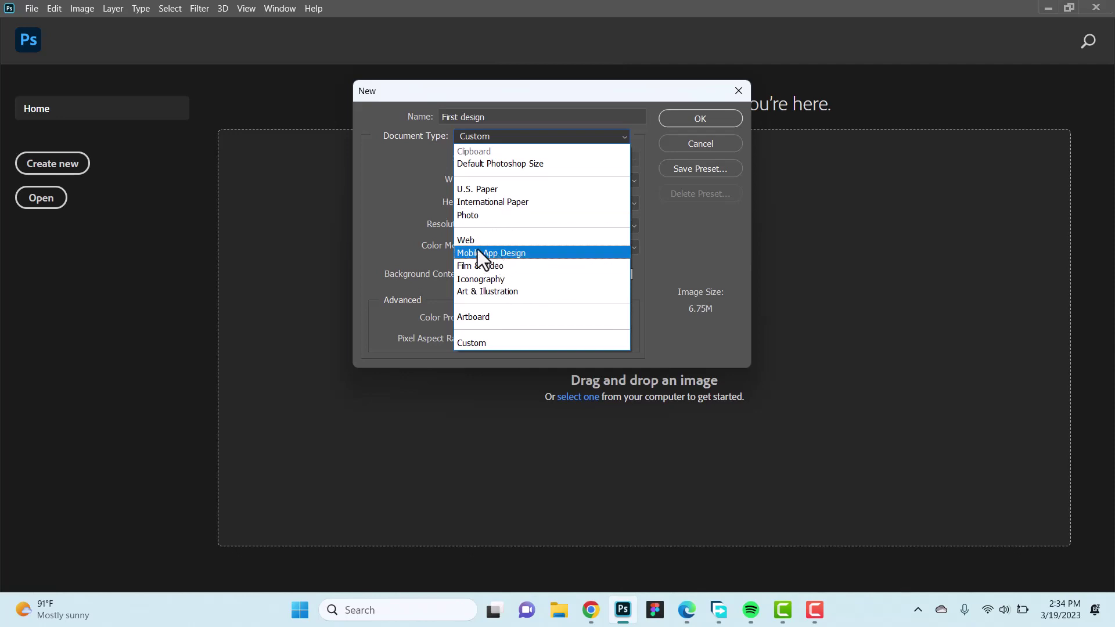
{"action": "left_click", "coordinate": [411, 175]}
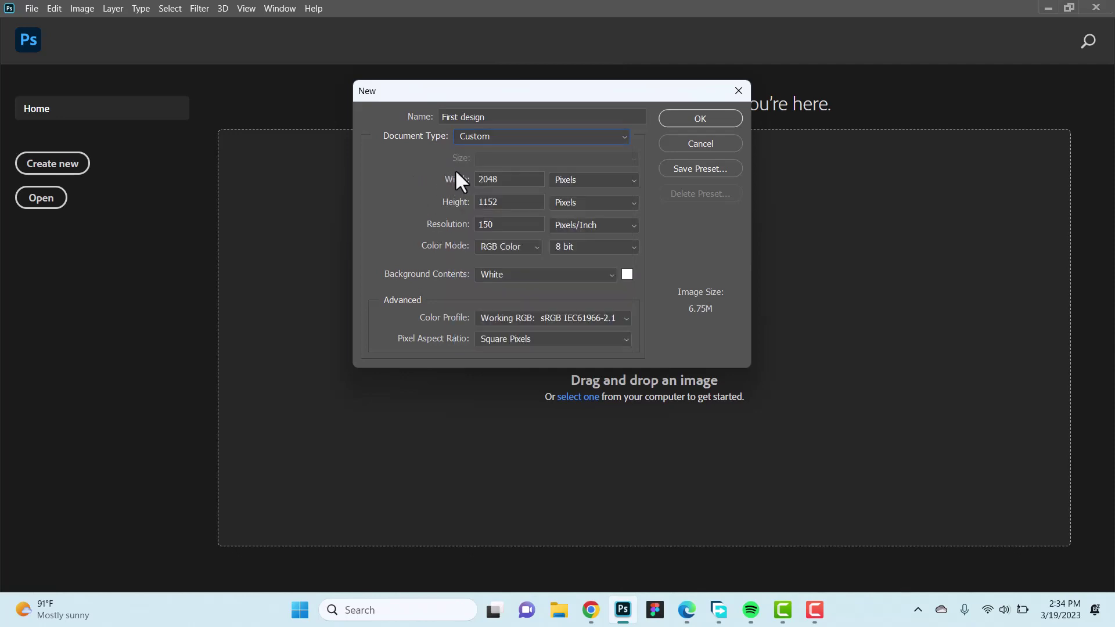
Set the document's width and height to 5 inches, keep RGB Color mode, and create it.
{"action": "left_click", "coordinate": [577, 180]}
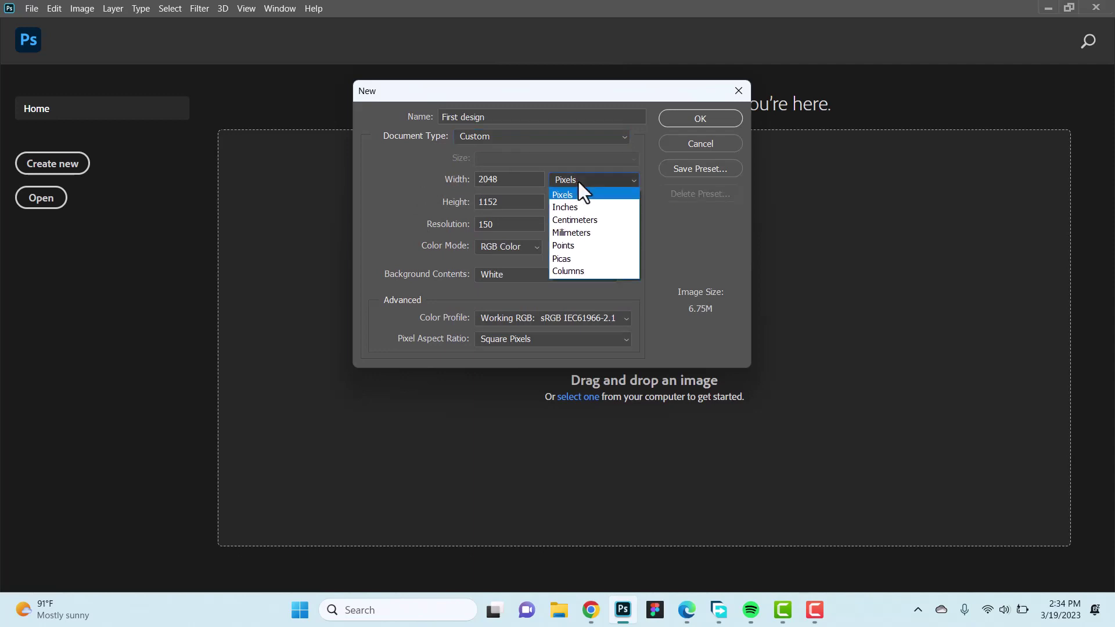
{"action": "left_click", "coordinate": [577, 207]}
{"action": "left_click_drag", "start_coordinate": [505, 180], "coordinate": [458, 207]}
{"action": "type", "text": "55"}
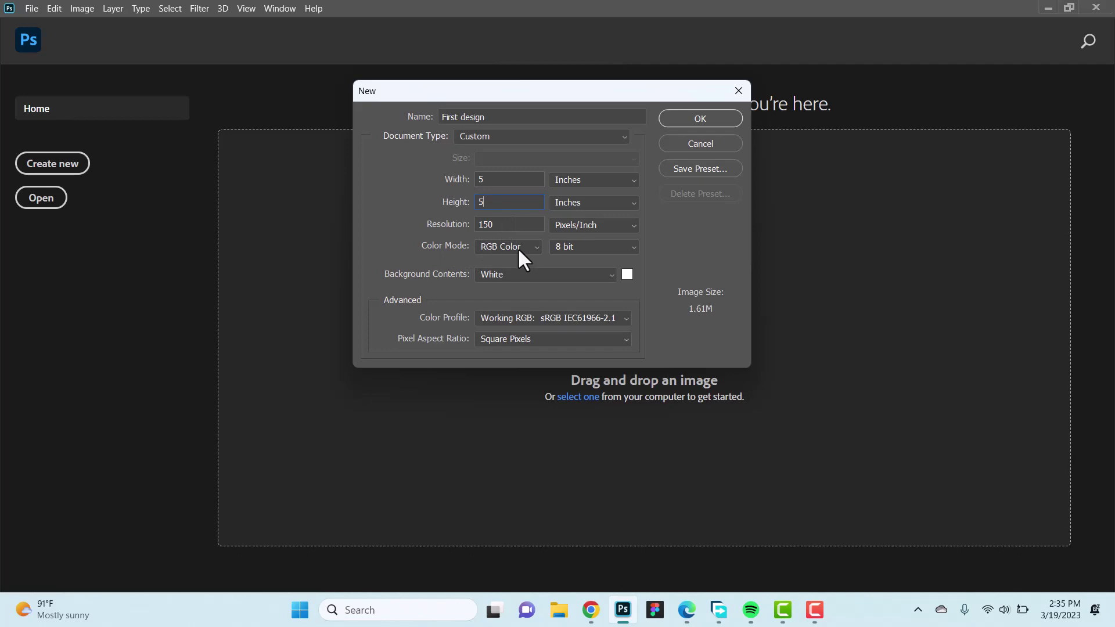
{"action": "left_click", "coordinate": [536, 250]}
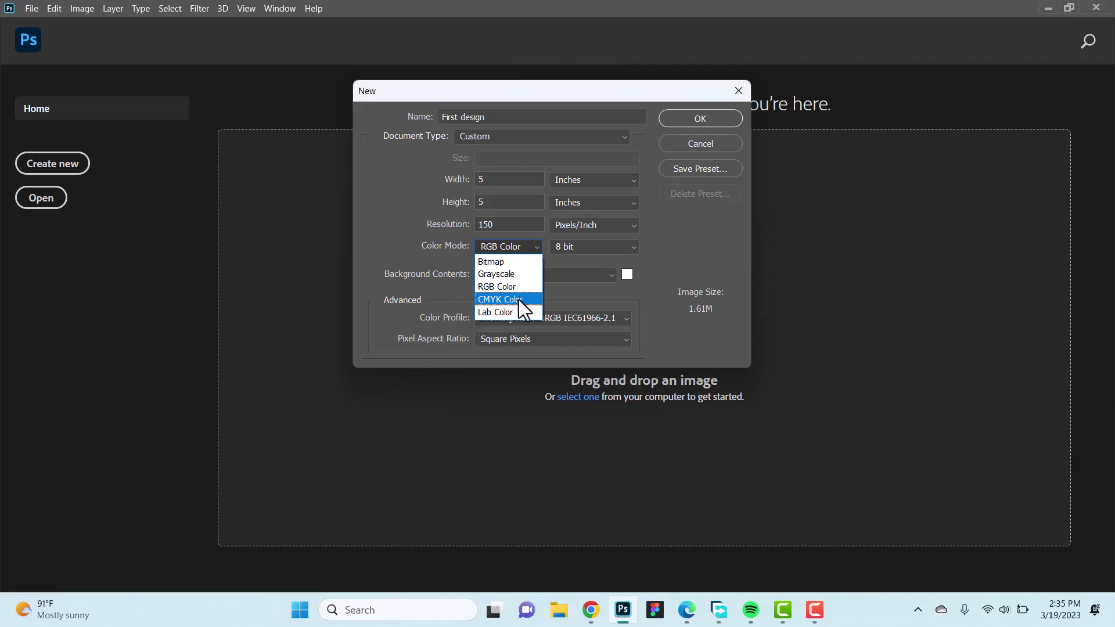
{"action": "left_click", "coordinate": [538, 249]}
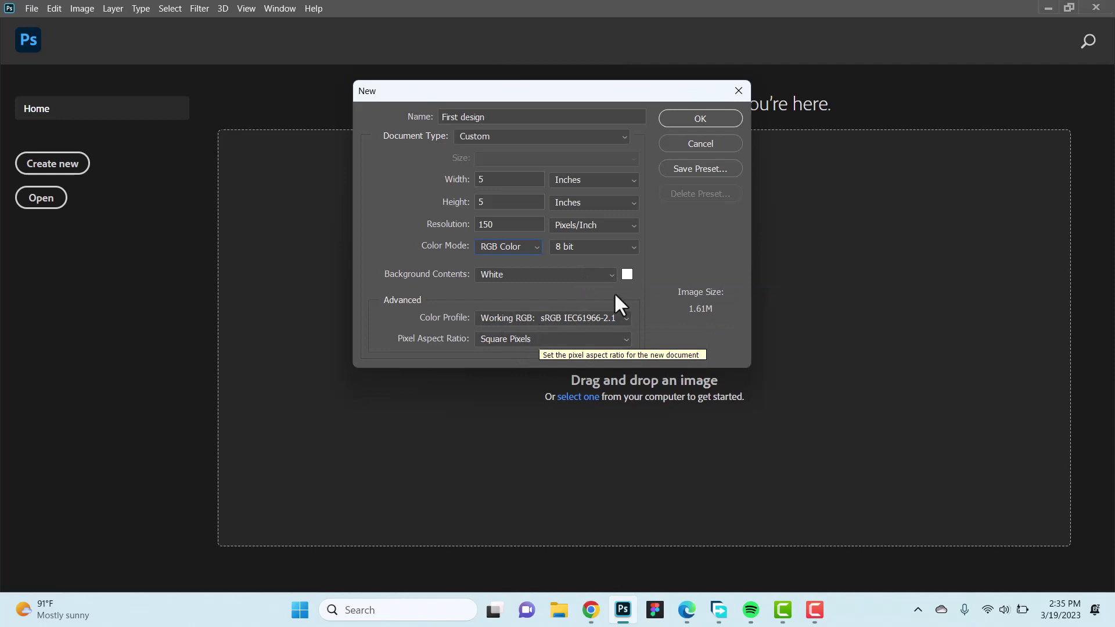
{"action": "left_click", "coordinate": [693, 121]}
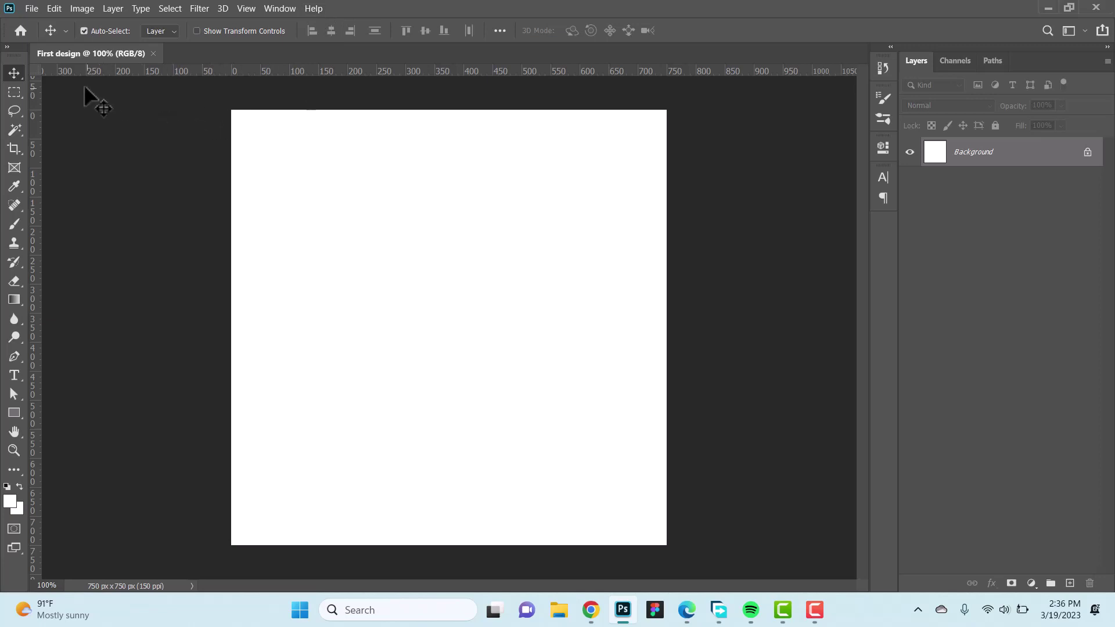
{"action": "left_click", "coordinate": [30, 9]}
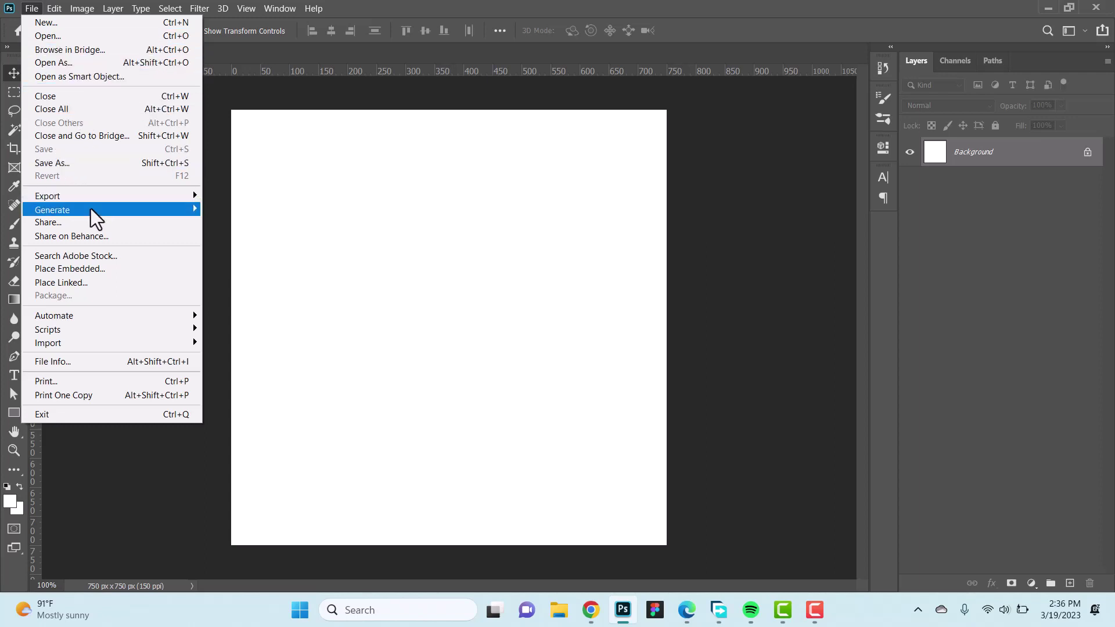
{"action": "mouse_move", "coordinate": [95, 317]}
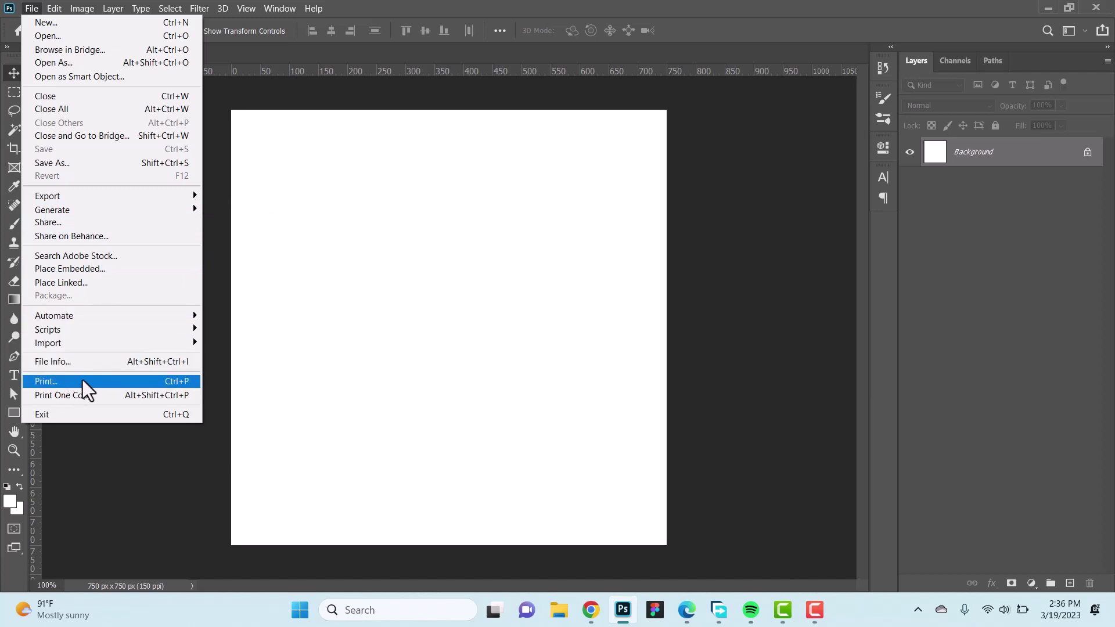
{"action": "mouse_move", "coordinate": [56, 3]}
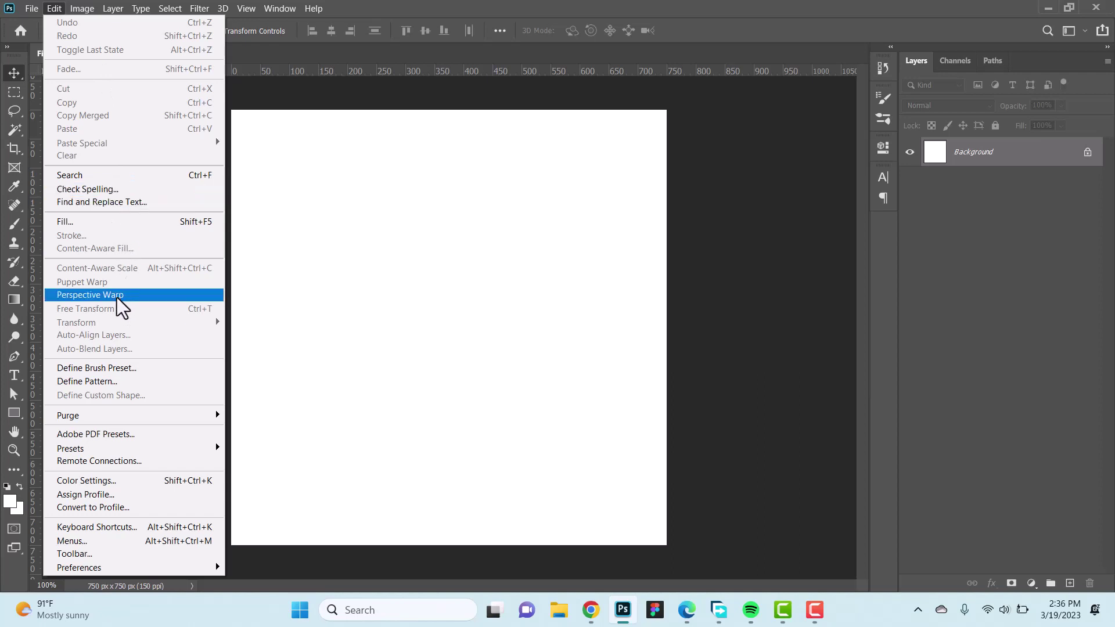
{"action": "left_click", "coordinate": [81, 9]}
{"action": "left_click", "coordinate": [82, 10]}
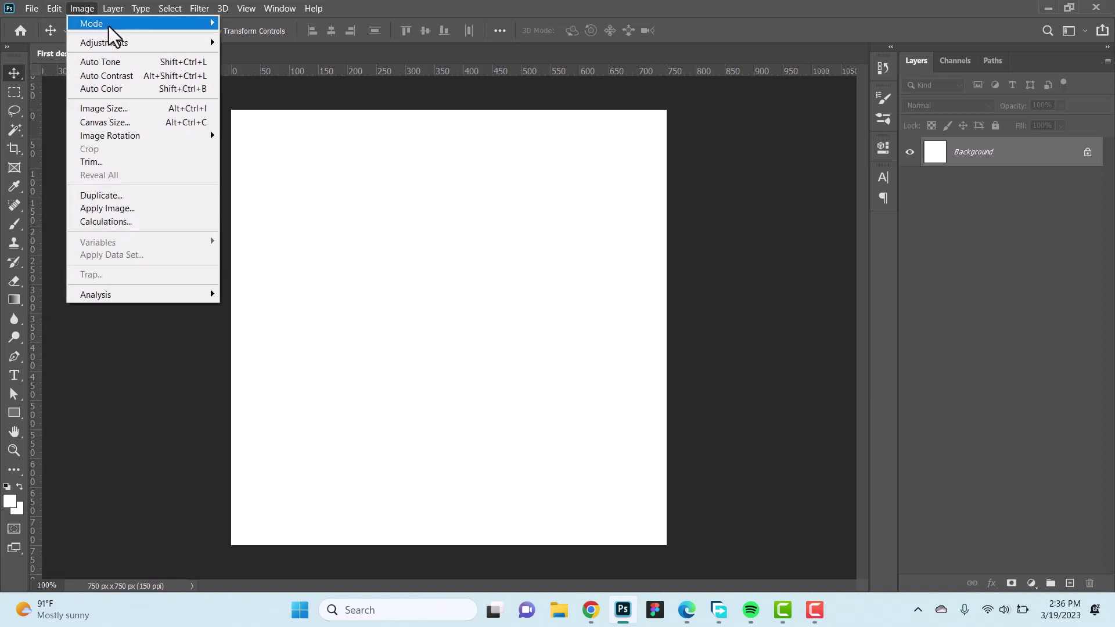
{"action": "mouse_move", "coordinate": [179, 47]}
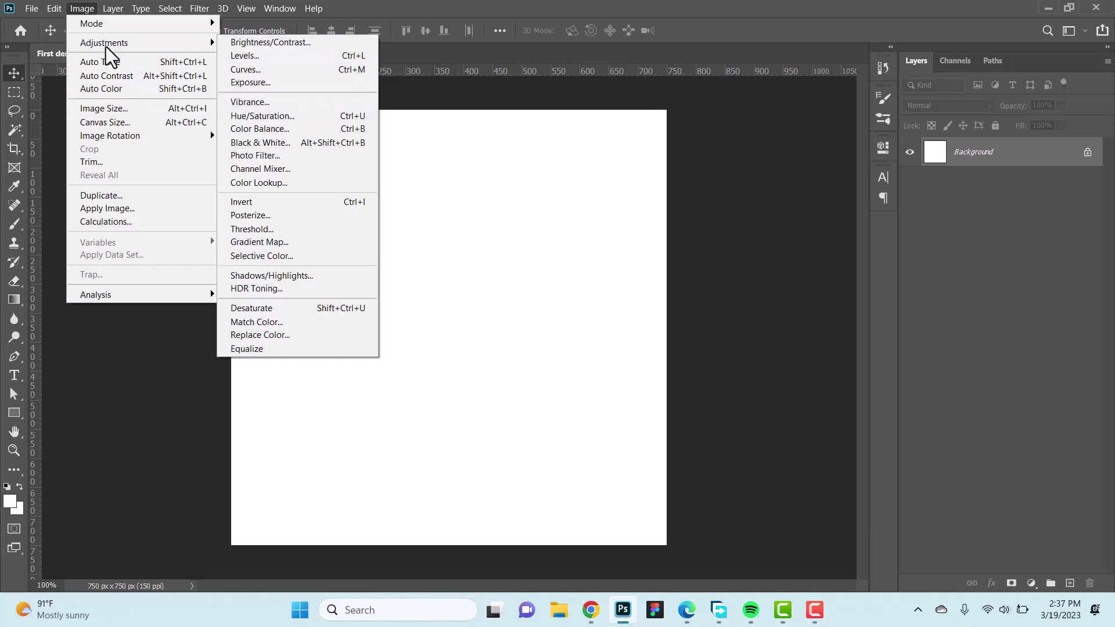
{"action": "mouse_move", "coordinate": [116, 5]}
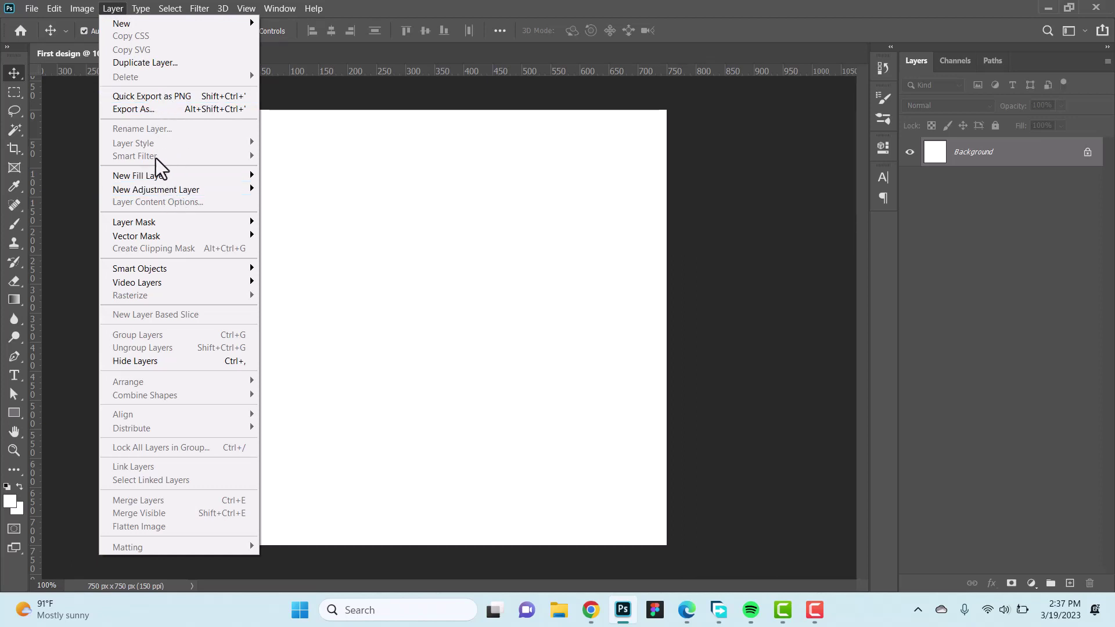
{"action": "left_click", "coordinate": [85, 108]}
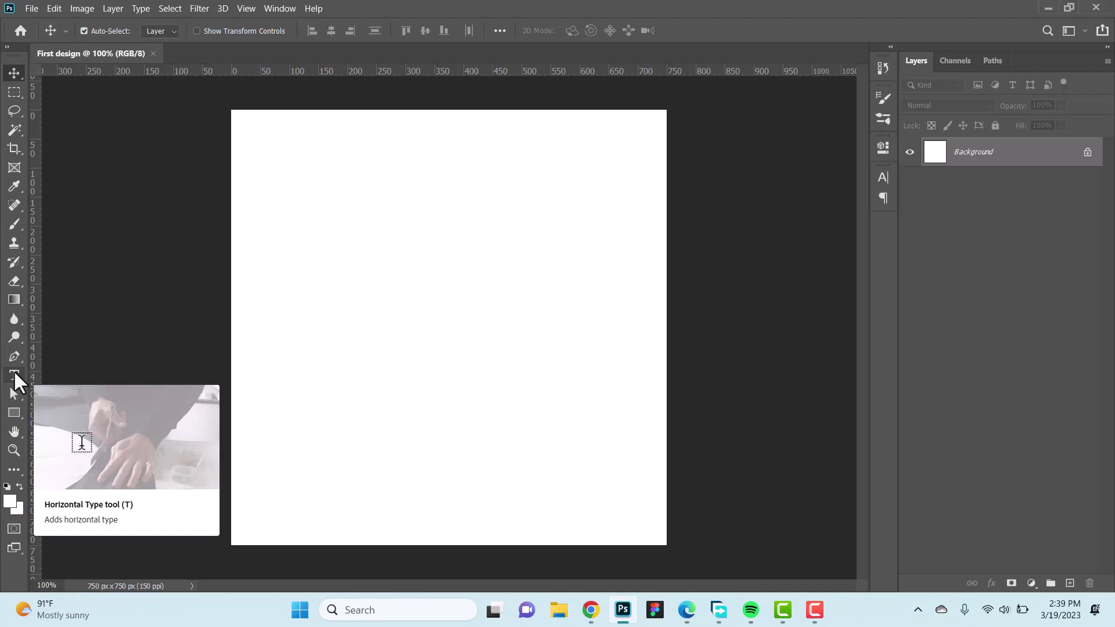
Zoom in on the canvas to 400%, zoom back out to 66.7%, and return to the Move tool.
{"action": "left_click", "coordinate": [15, 433]}
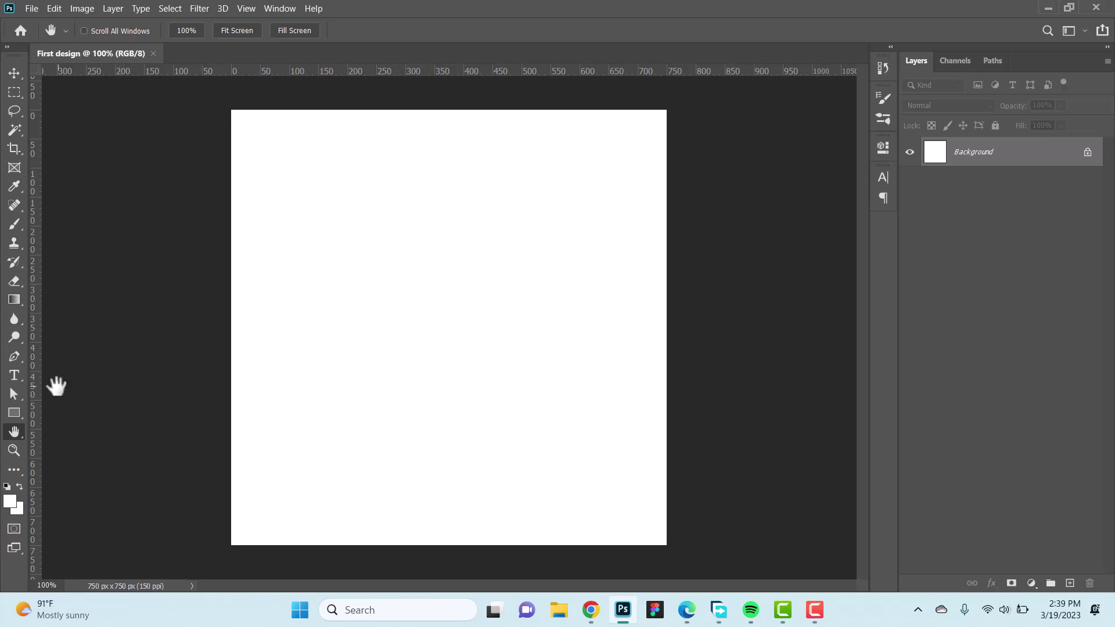
{"action": "left_click", "coordinate": [12, 451]}
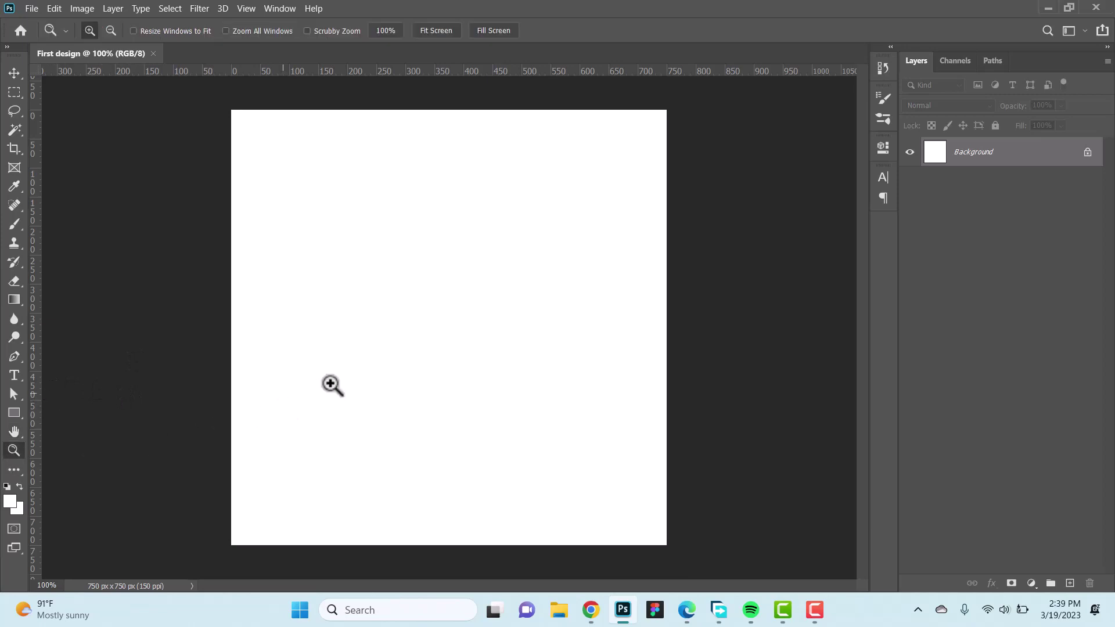
{"action": "left_click", "coordinate": [368, 361]}
{"action": "left_click", "coordinate": [408, 336]}
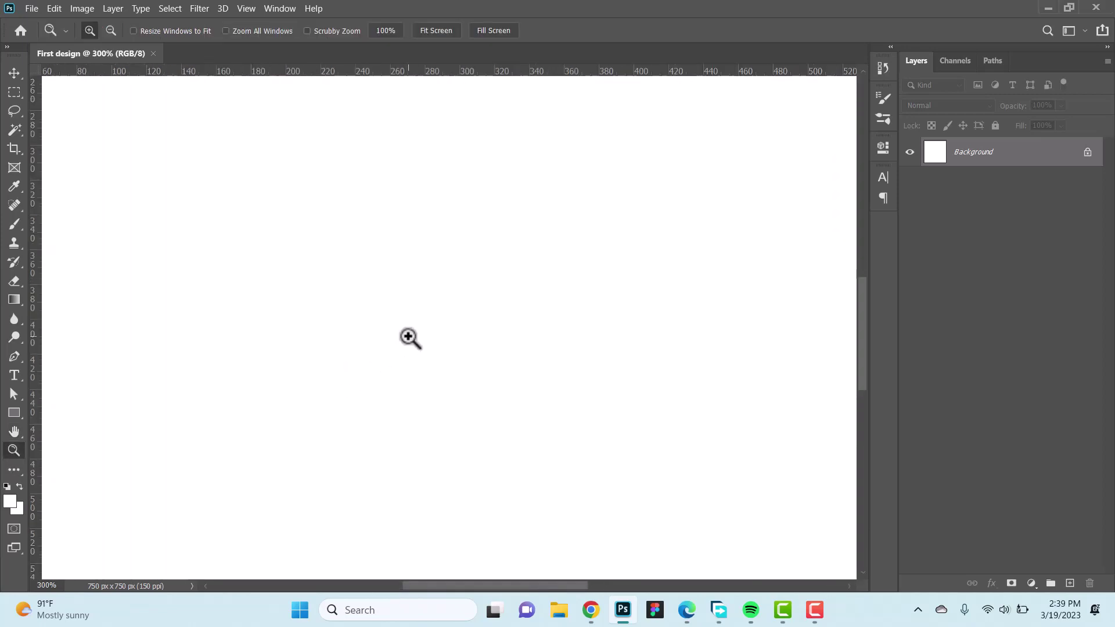
{"action": "left_click", "coordinate": [408, 337]}
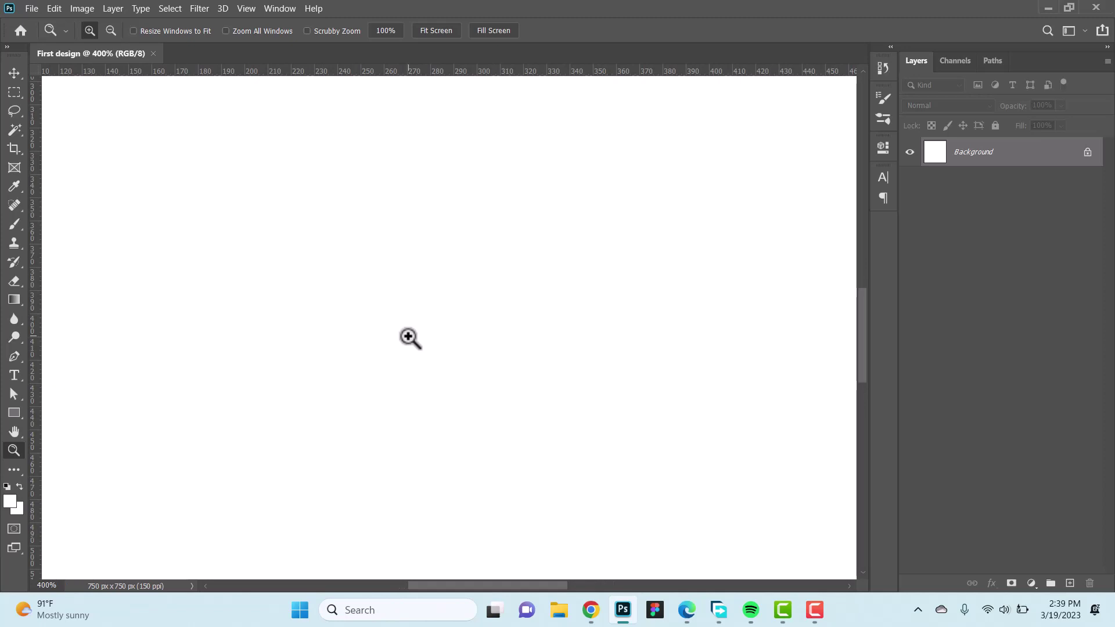
{"action": "left_click", "coordinate": [408, 337], "text": "alt"}
{"action": "left_click", "coordinate": [408, 337], "text": "alt"}
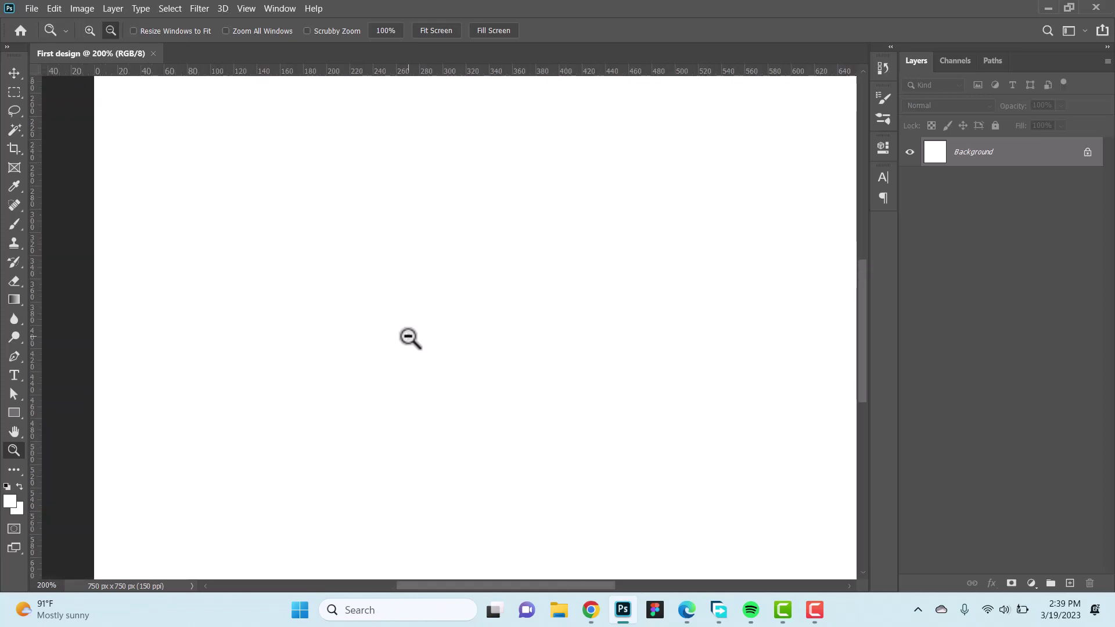
{"action": "left_click", "coordinate": [408, 337], "text": "alt"}
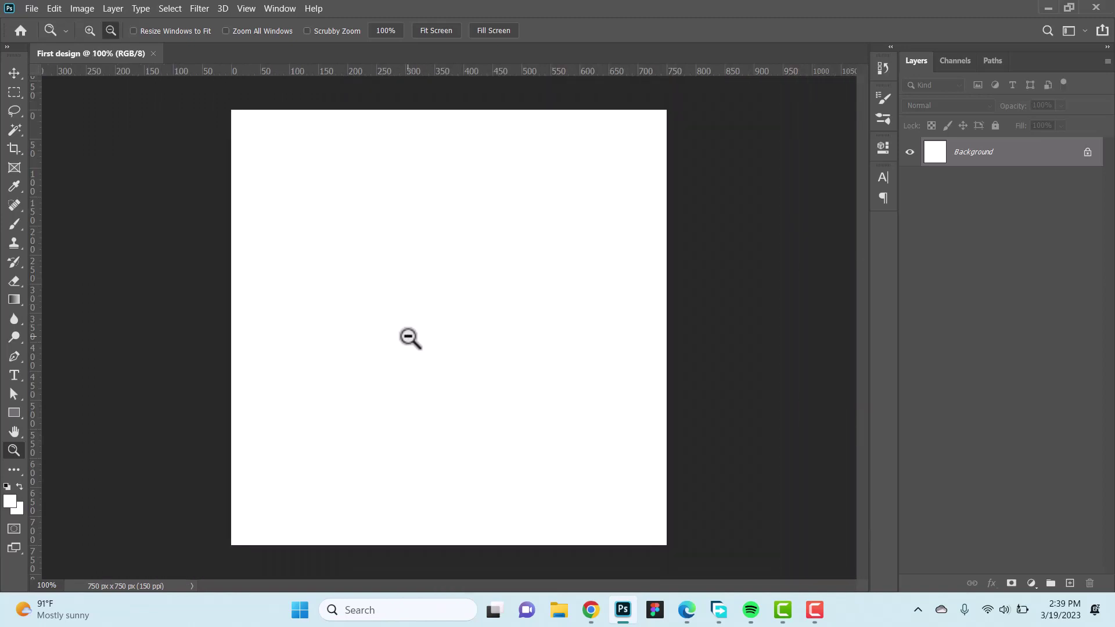
{"action": "left_click", "coordinate": [408, 337], "text": "alt"}
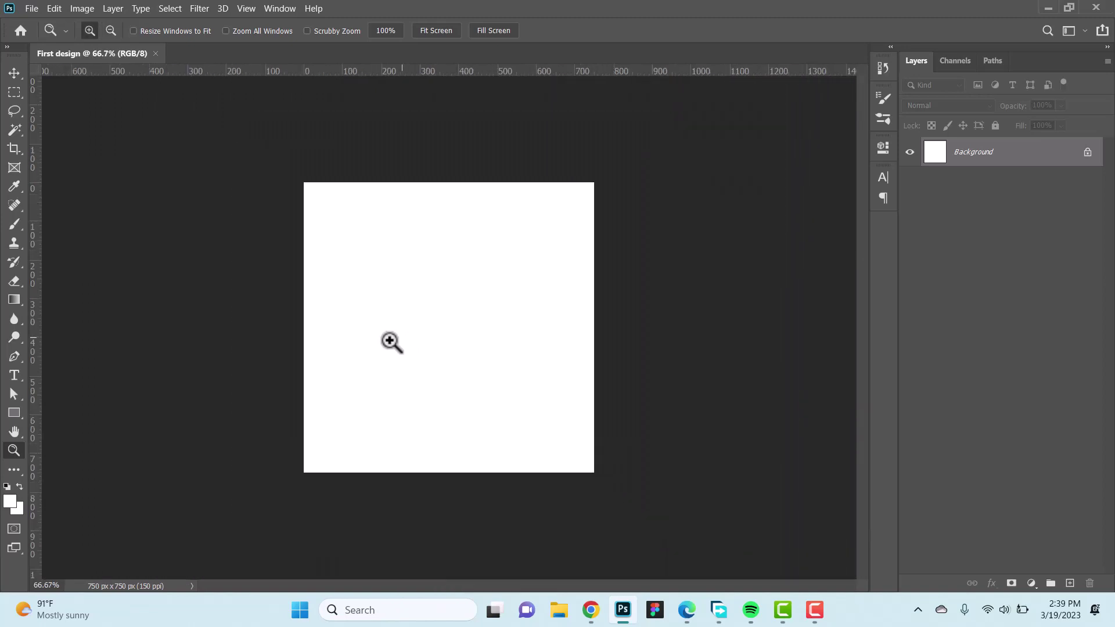
{"action": "left_click", "coordinate": [15, 73]}
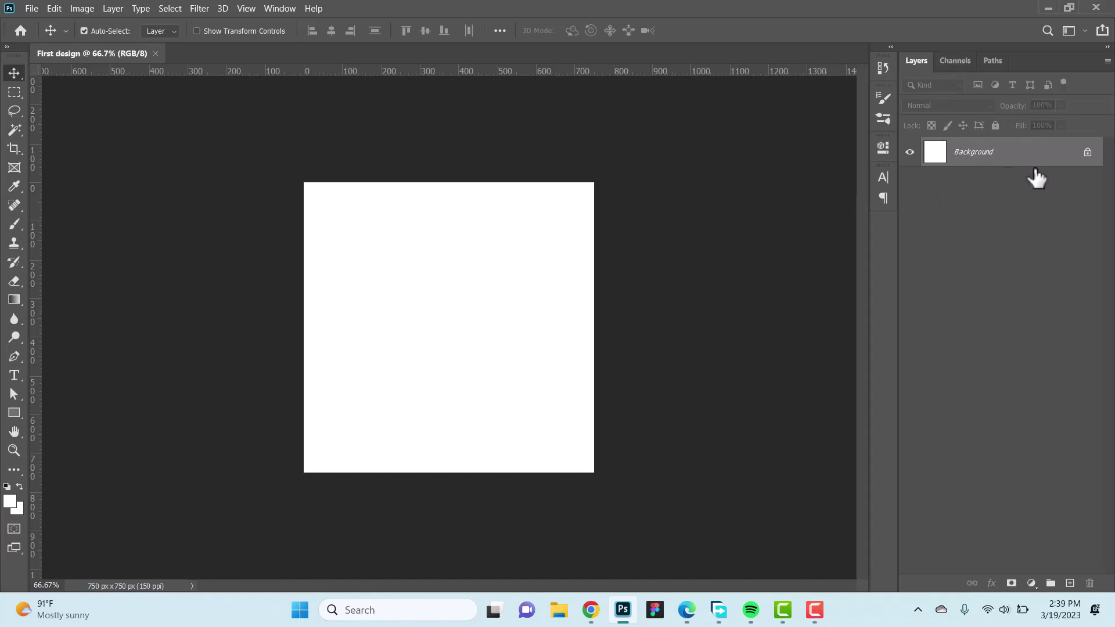
Add a horizontal text line reading "First Disign" near the canvas's upper edge, with the character settings open.
{"action": "left_click", "coordinate": [14, 375]}
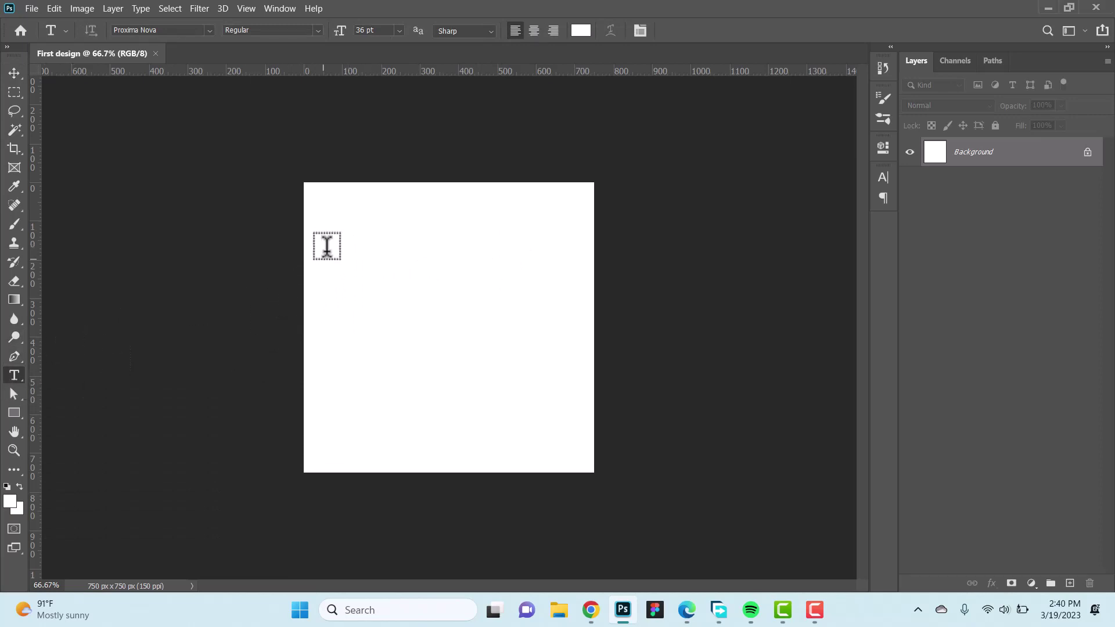
{"action": "left_click", "coordinate": [331, 223]}
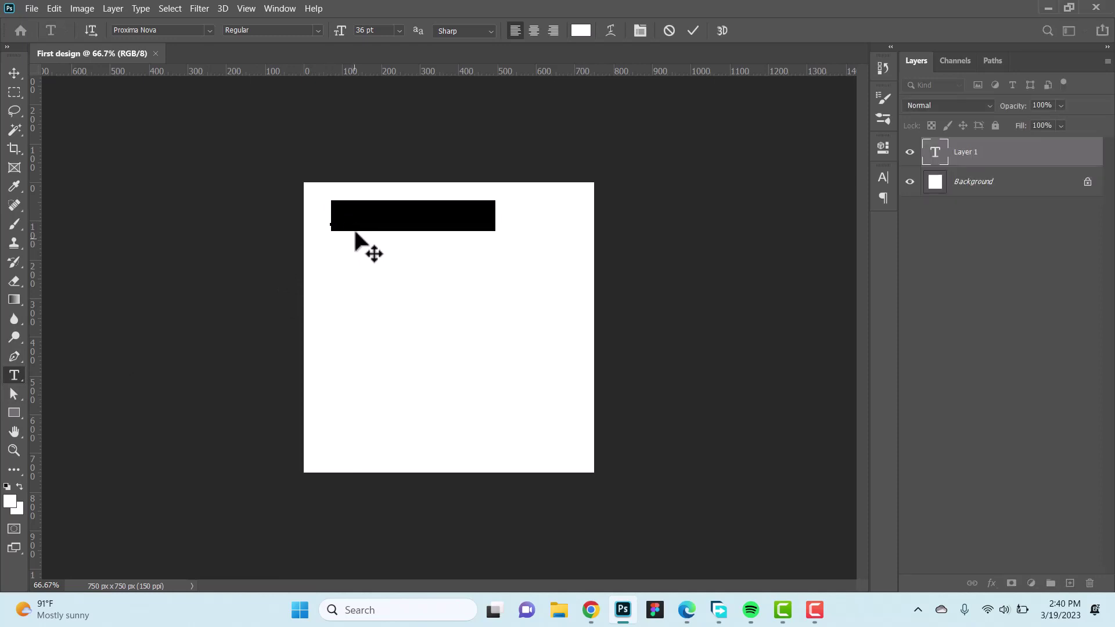
{"action": "left_click", "coordinate": [879, 180]}
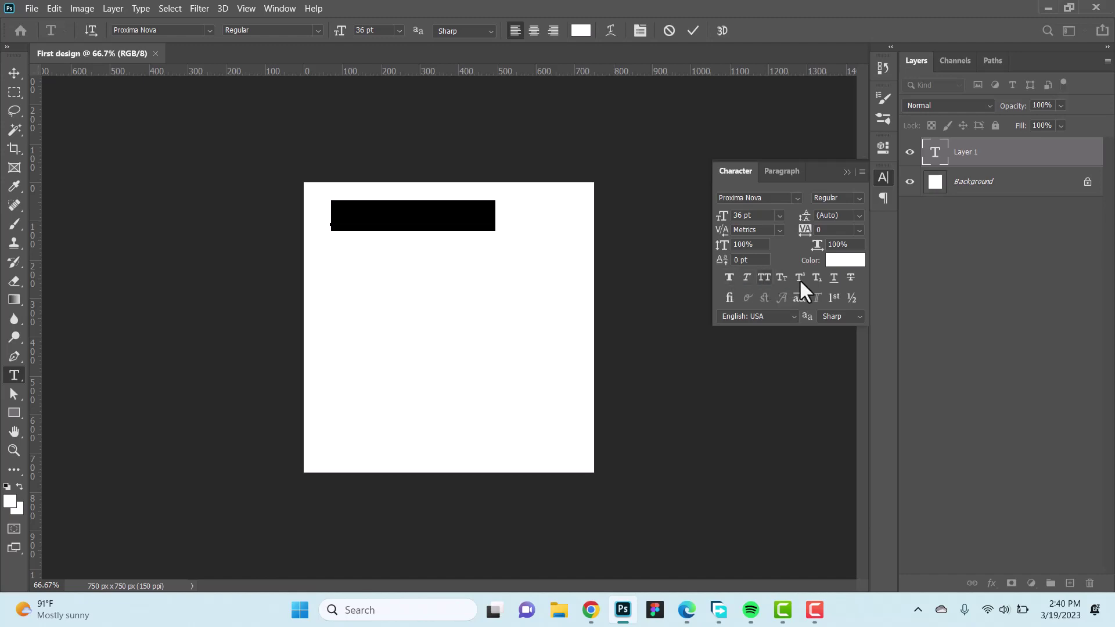
{"action": "left_click", "coordinate": [858, 199]}
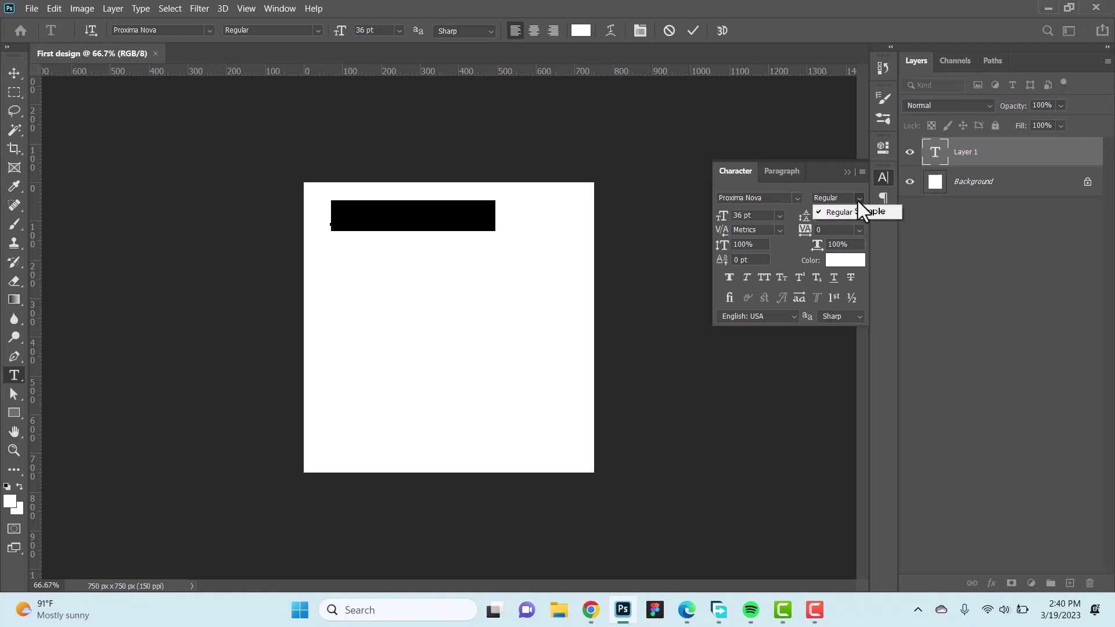
{"action": "left_click", "coordinate": [858, 200]}
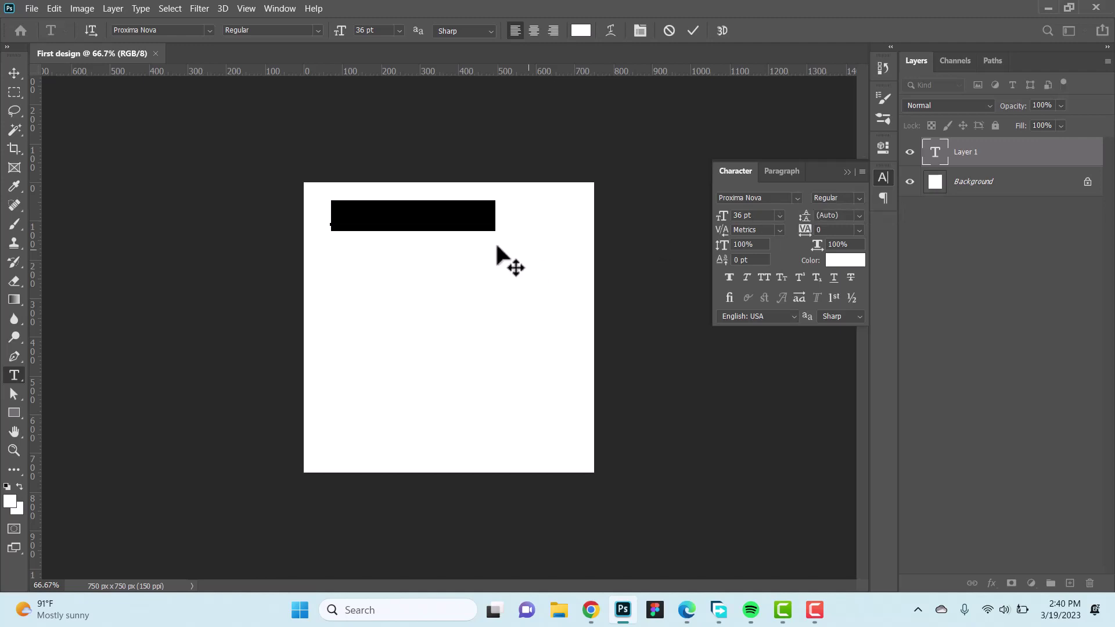
{"action": "left_click", "coordinate": [425, 214]}
{"action": "key", "text": "ctrl+a"}
{"action": "type", "text": "Sale"}
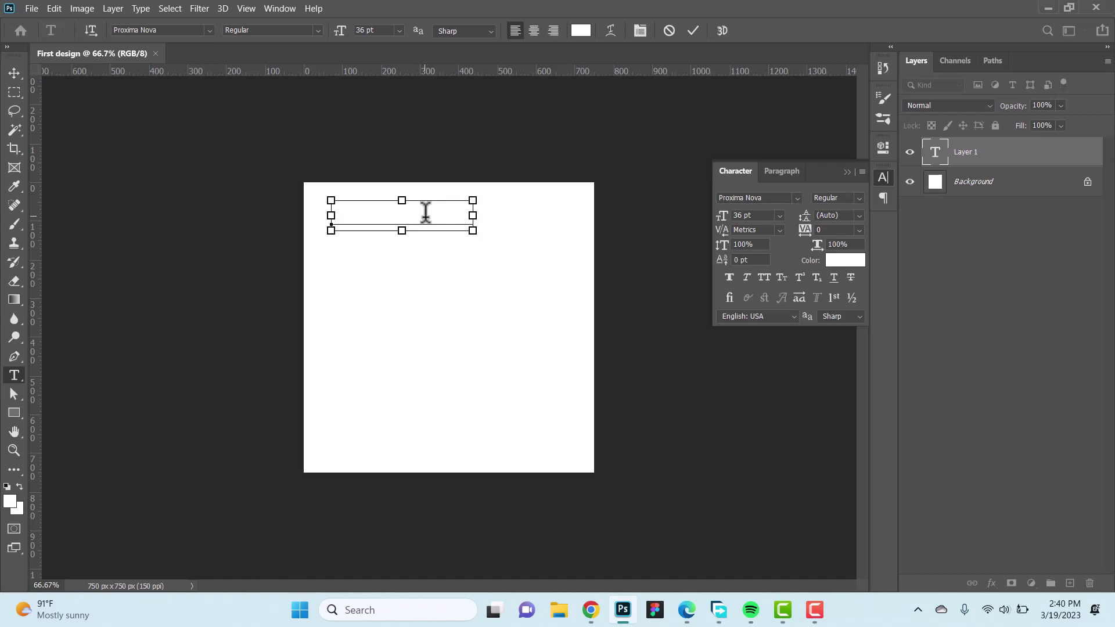
{"action": "key", "text": "ctrl+Return"}
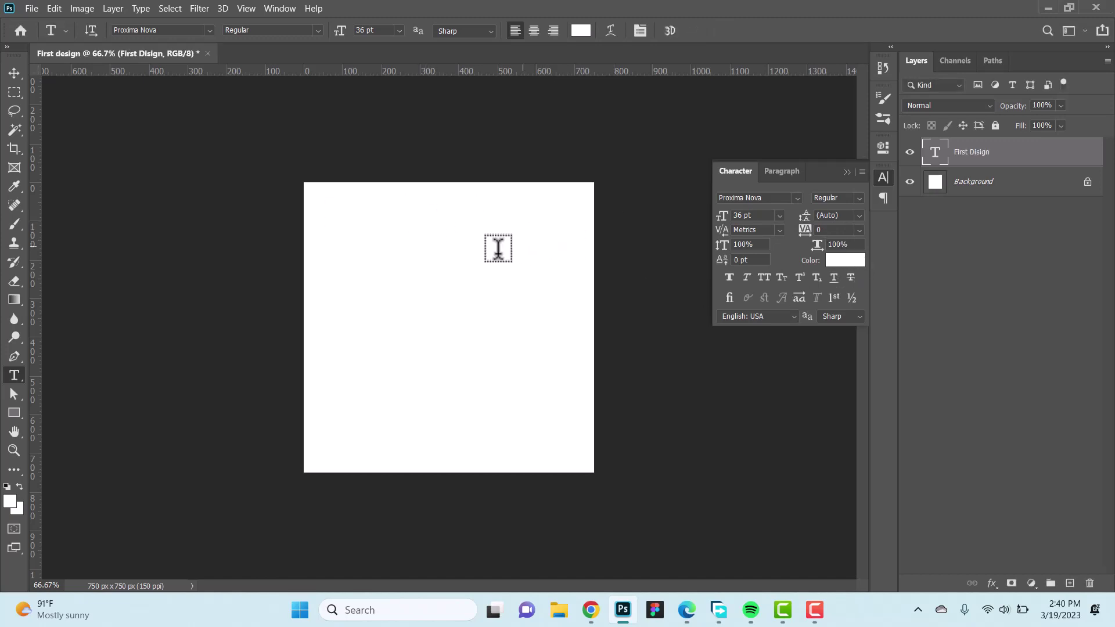
Change the color of the "First Disign" text to black (000000).
{"action": "left_click", "coordinate": [841, 267]}
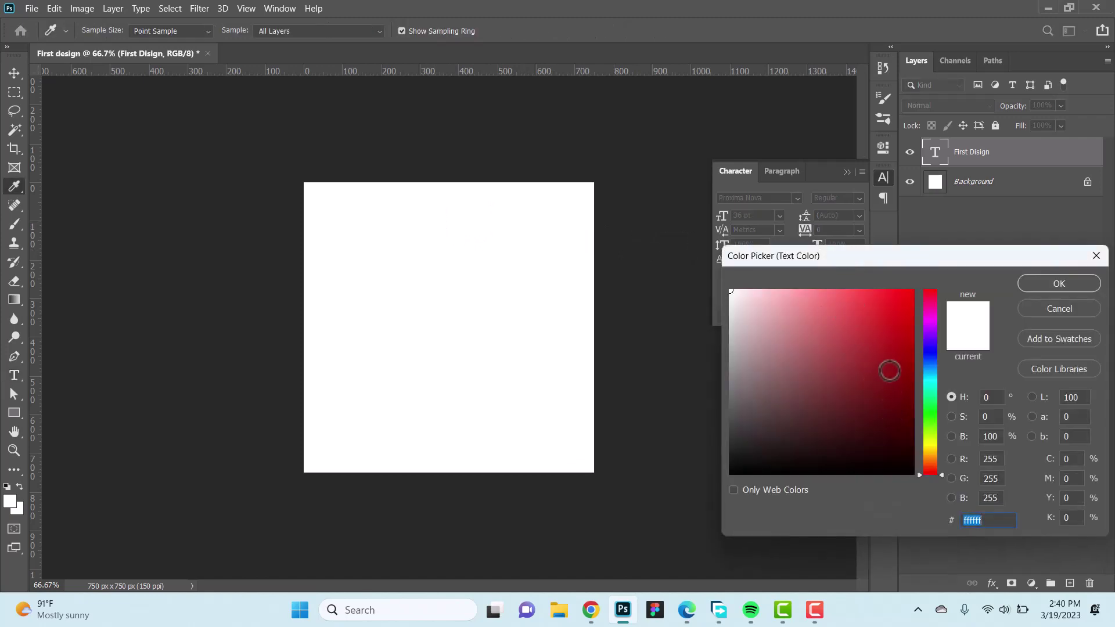
{"action": "mouse_move", "coordinate": [889, 368]}
{"action": "left_mouse_down"}
{"action": "mouse_move", "coordinate": [876, 378]}
{"action": "mouse_move", "coordinate": [806, 368]}
{"action": "mouse_move", "coordinate": [855, 360]}
{"action": "mouse_move", "coordinate": [888, 450]}
{"action": "mouse_move", "coordinate": [914, 475]}
{"action": "left_mouse_up"}
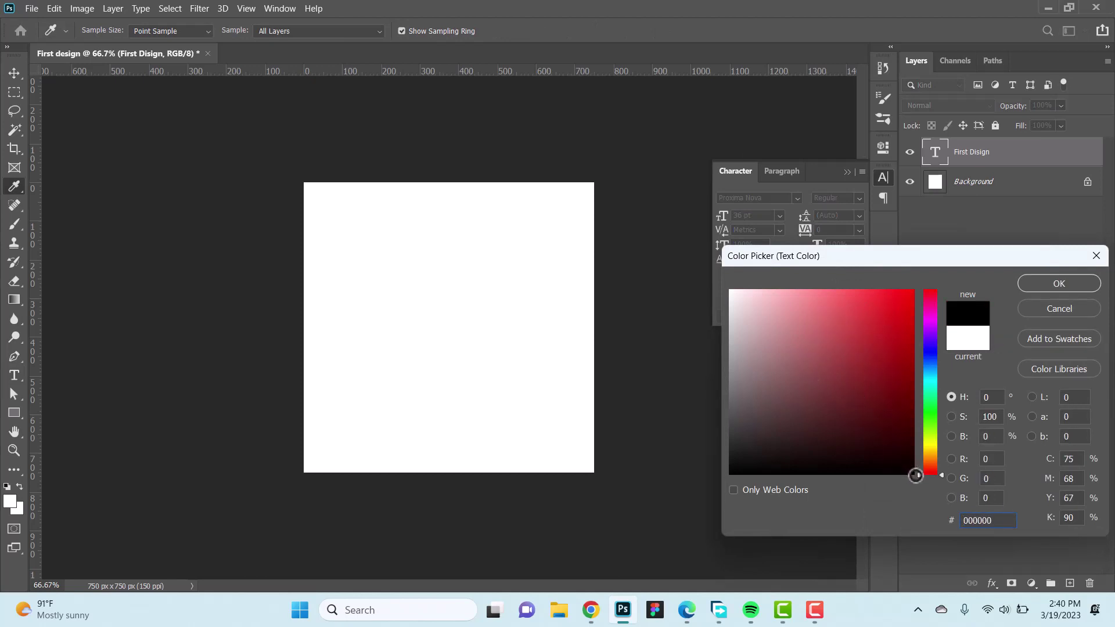
{"action": "left_click", "coordinate": [1043, 284]}
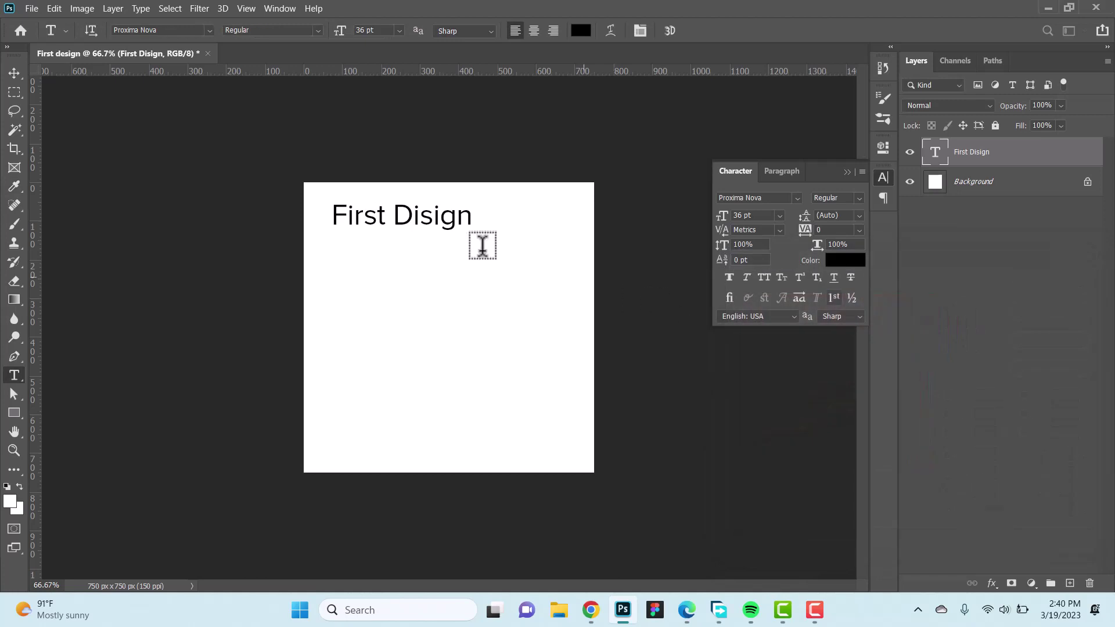
Correct the title's spelling to "First Design" and move it down toward the middle of the canvas.
{"action": "left_click", "coordinate": [420, 213]}
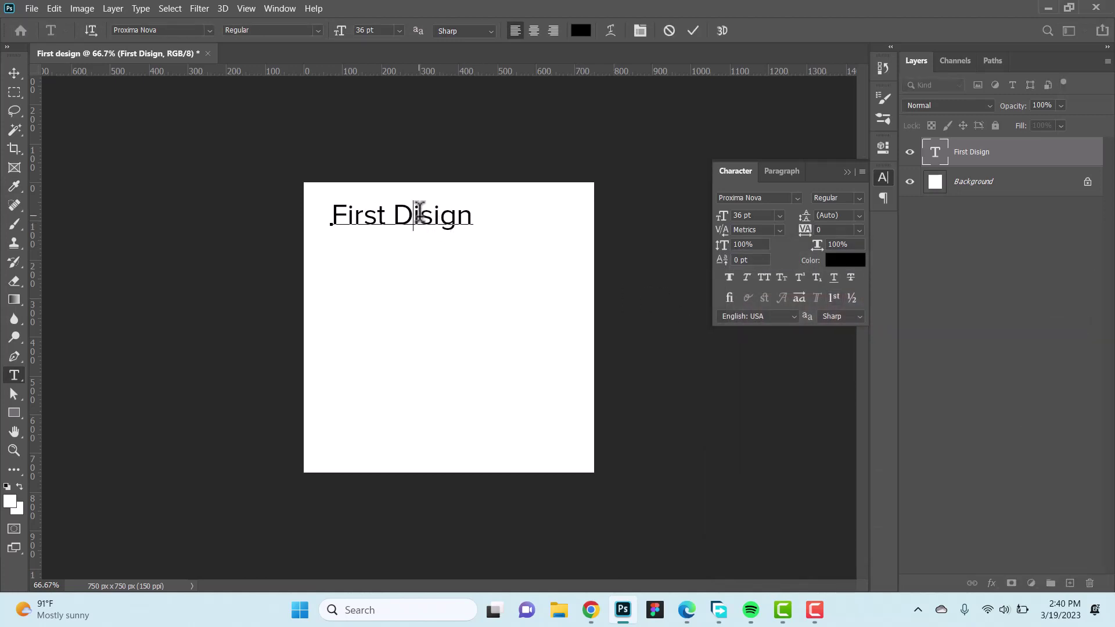
{"action": "key", "text": "Delete"}
{"action": "type", "text": "e"}
{"action": "key", "text": "ctrl+Return"}
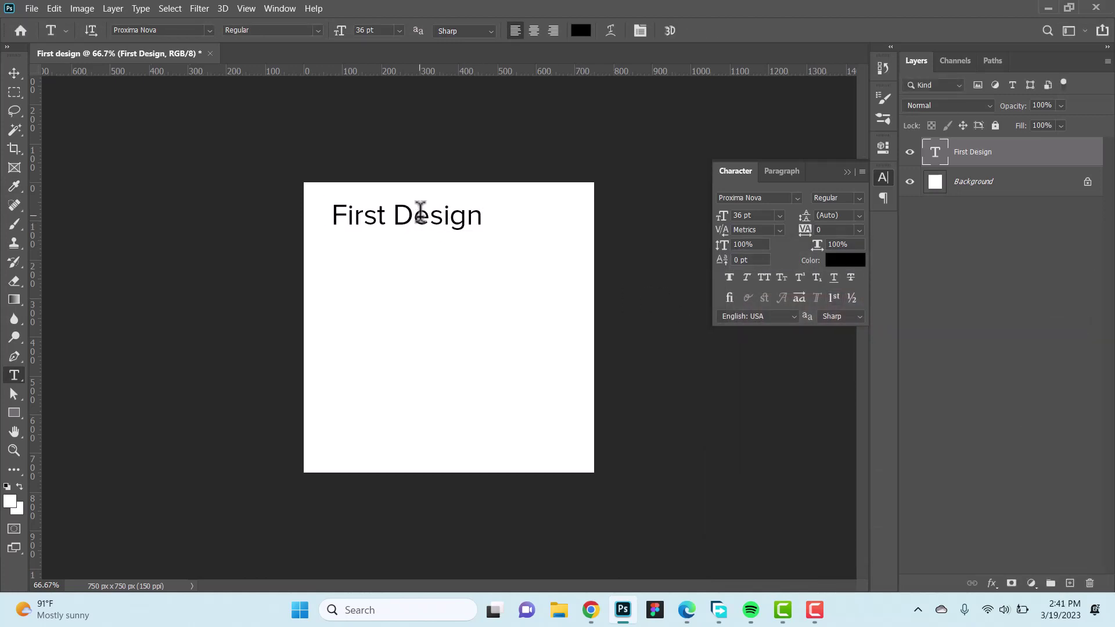
{"action": "key", "text": "v"}
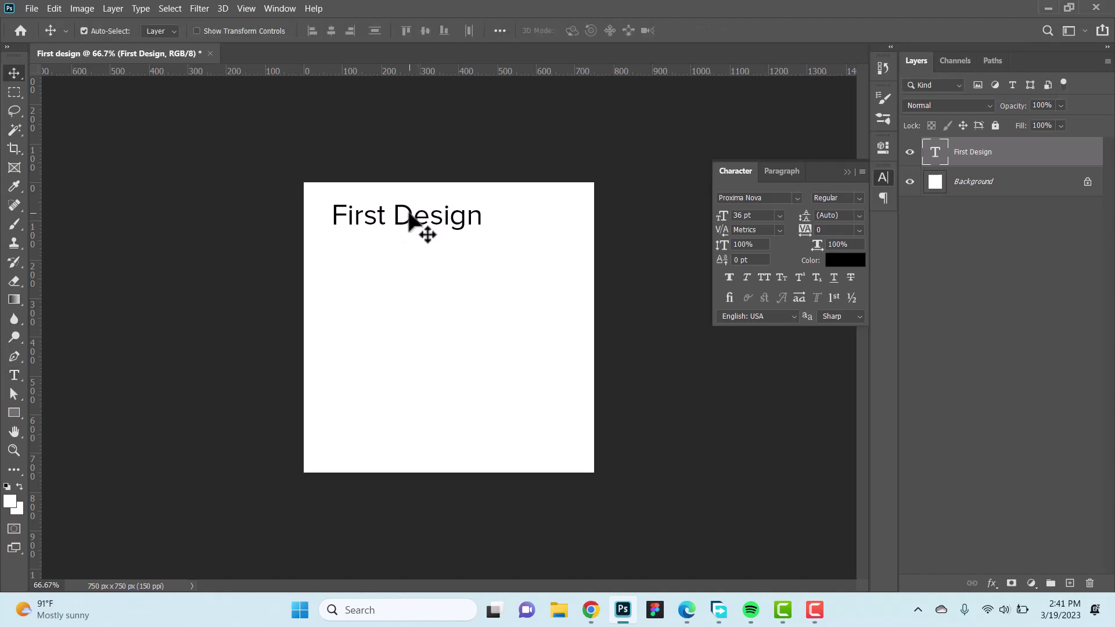
{"action": "left_click_drag", "start_coordinate": [414, 225], "coordinate": [438, 296]}
{"action": "key", "text": "t"}
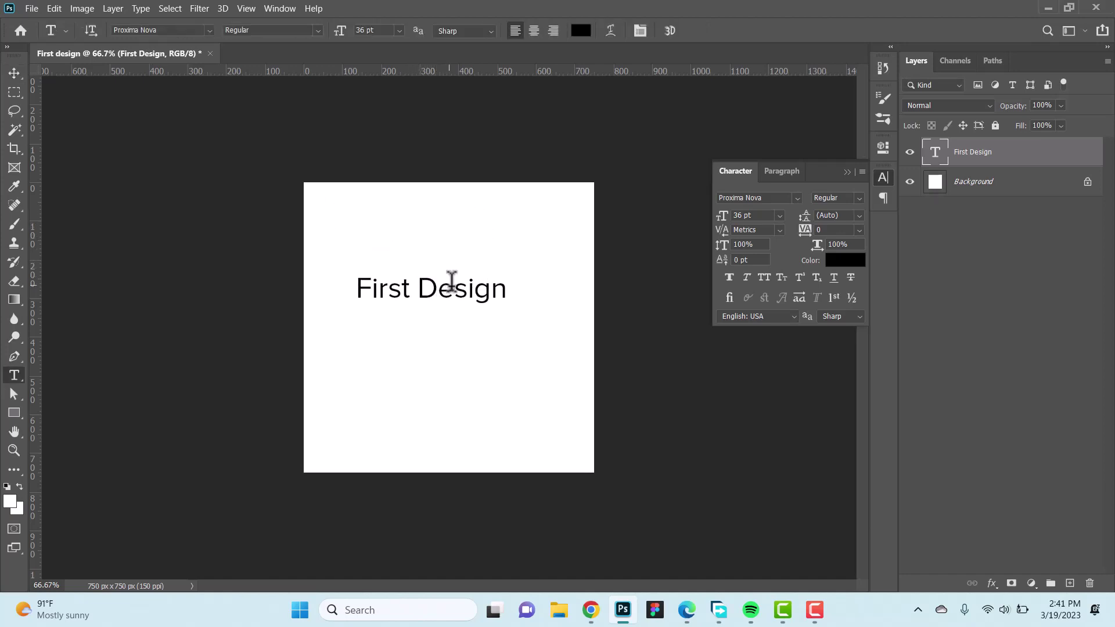
{"action": "left_click", "coordinate": [455, 289]}
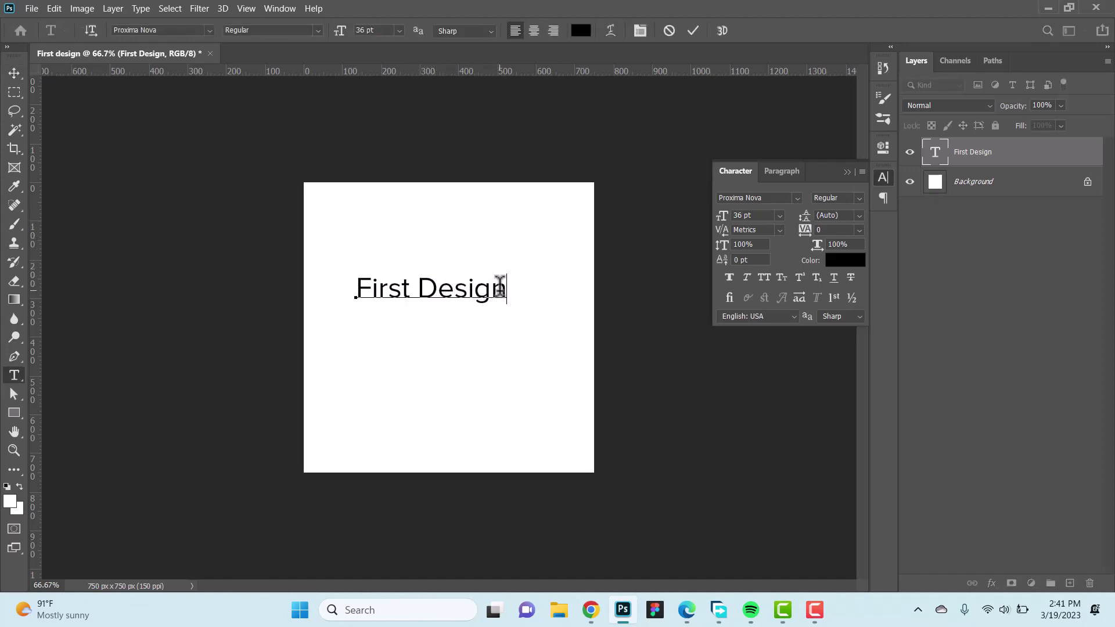
{"action": "left_click", "coordinate": [502, 284]}
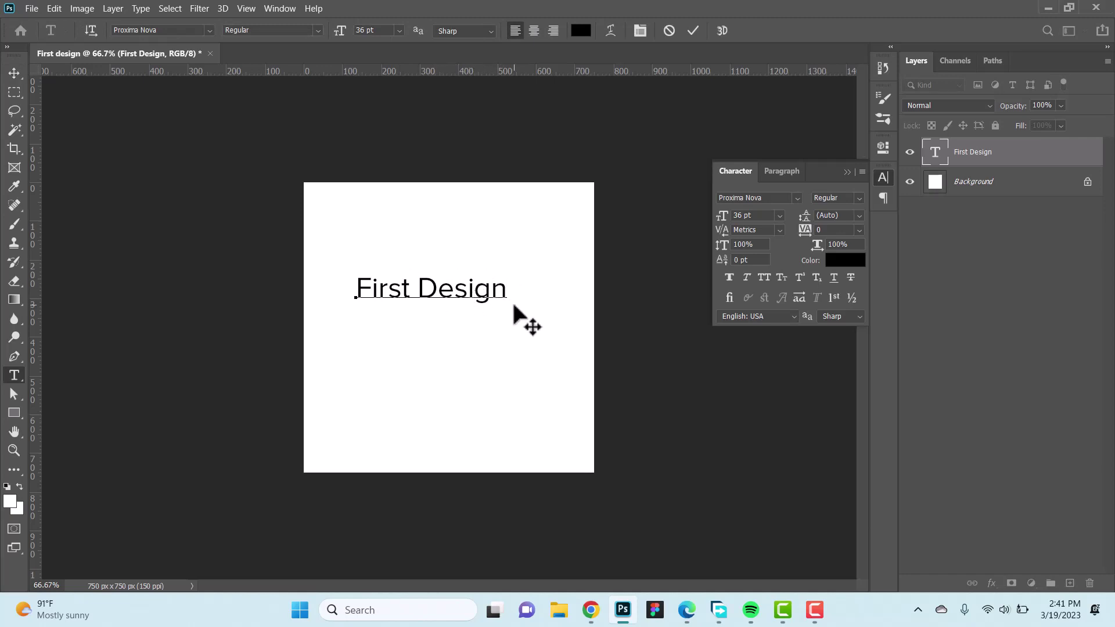
{"action": "key", "text": "ctrl+Return"}
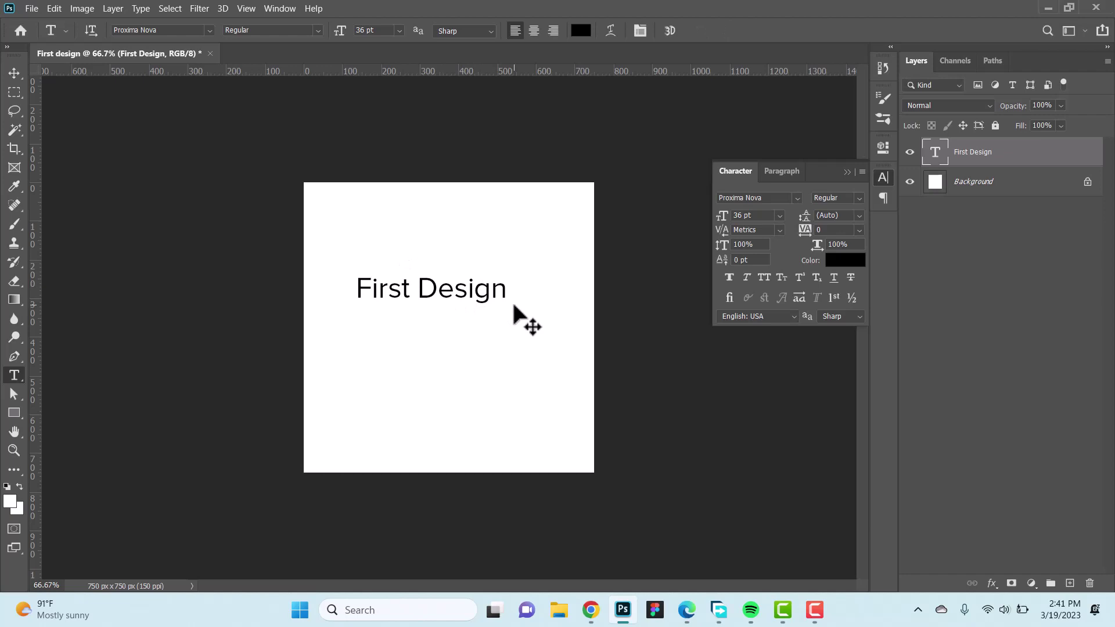
Move the "First Design" text with the Move tool to the center of the canvas.
{"action": "key", "text": "v"}
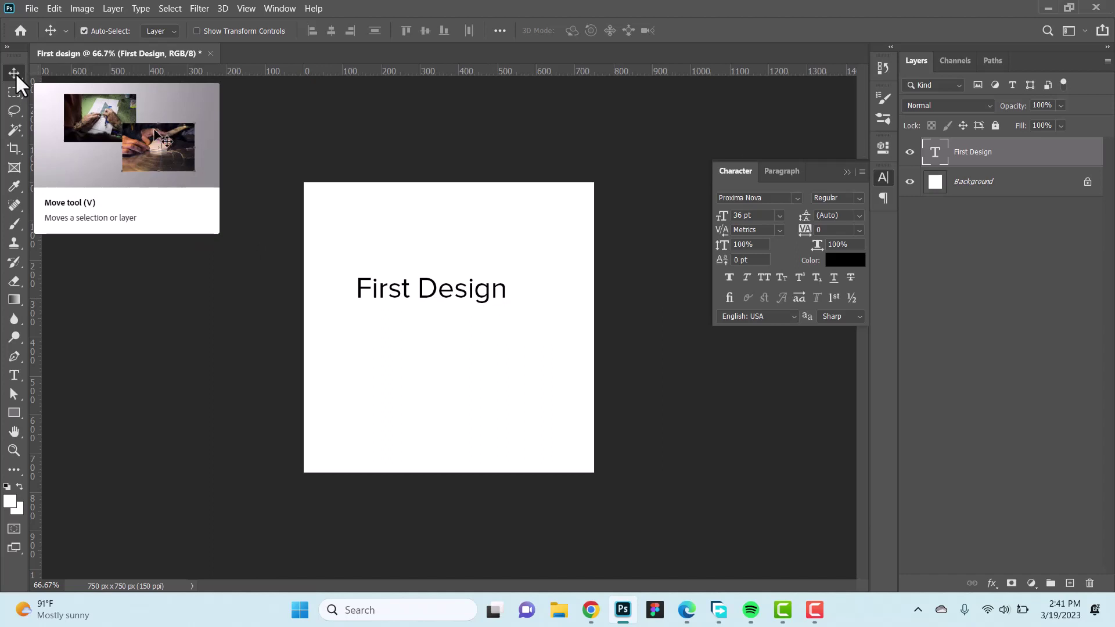
{"action": "left_click_drag", "start_coordinate": [423, 291], "coordinate": [414, 333]}
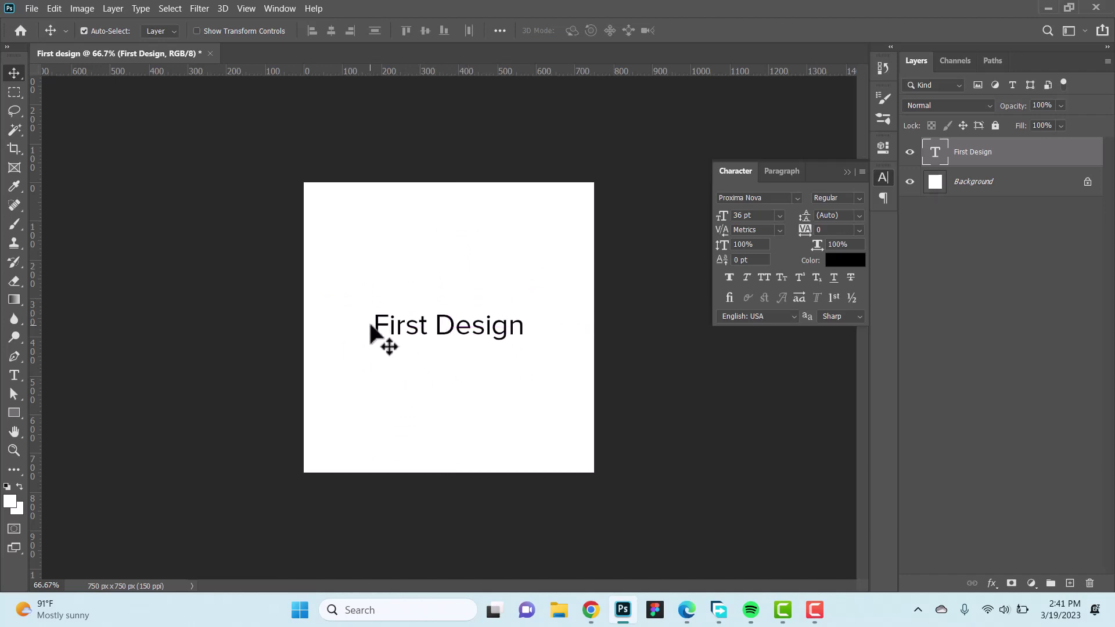
Try to delete the word "First" from the text layer using a rectangular marquee selection around it.
{"action": "left_click", "coordinate": [20, 93]}
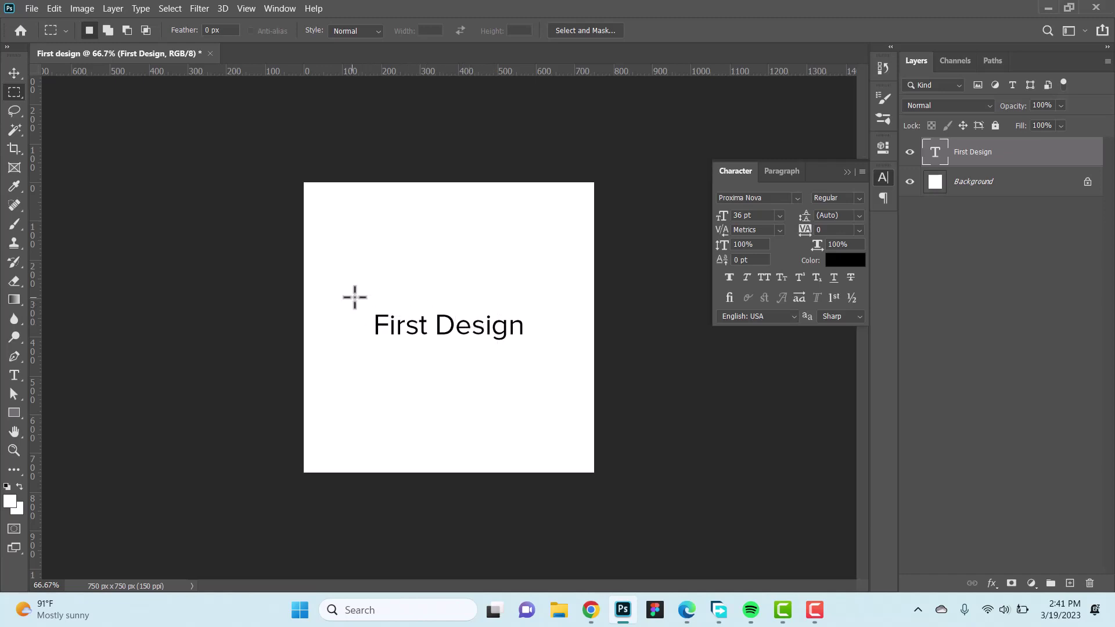
{"action": "left_click_drag", "start_coordinate": [355, 296], "coordinate": [436, 355]}
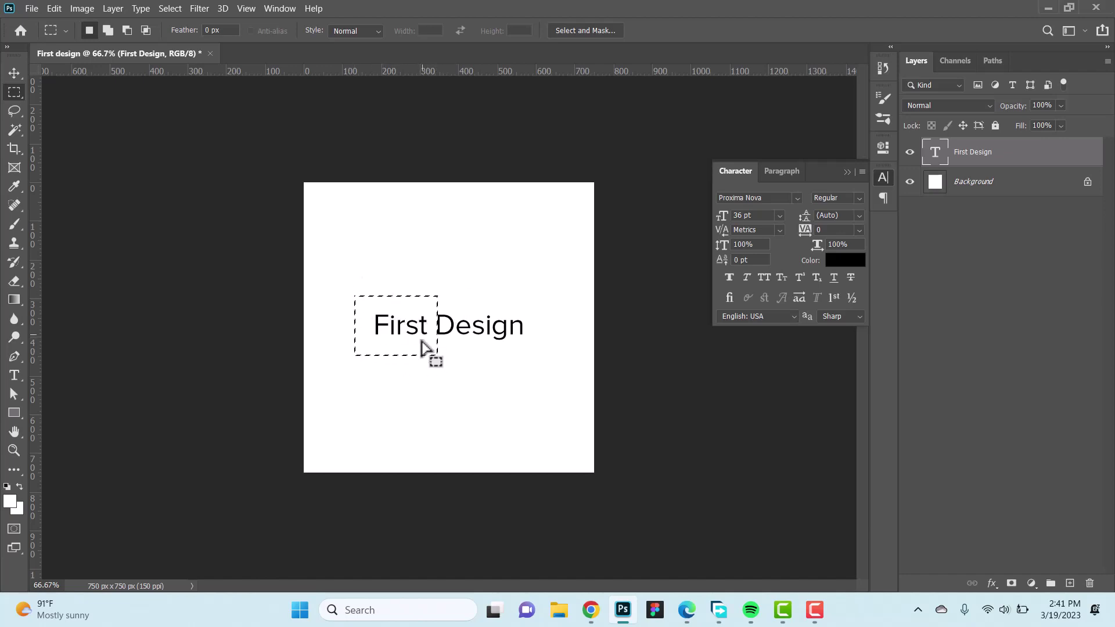
{"action": "key", "text": "Delete"}
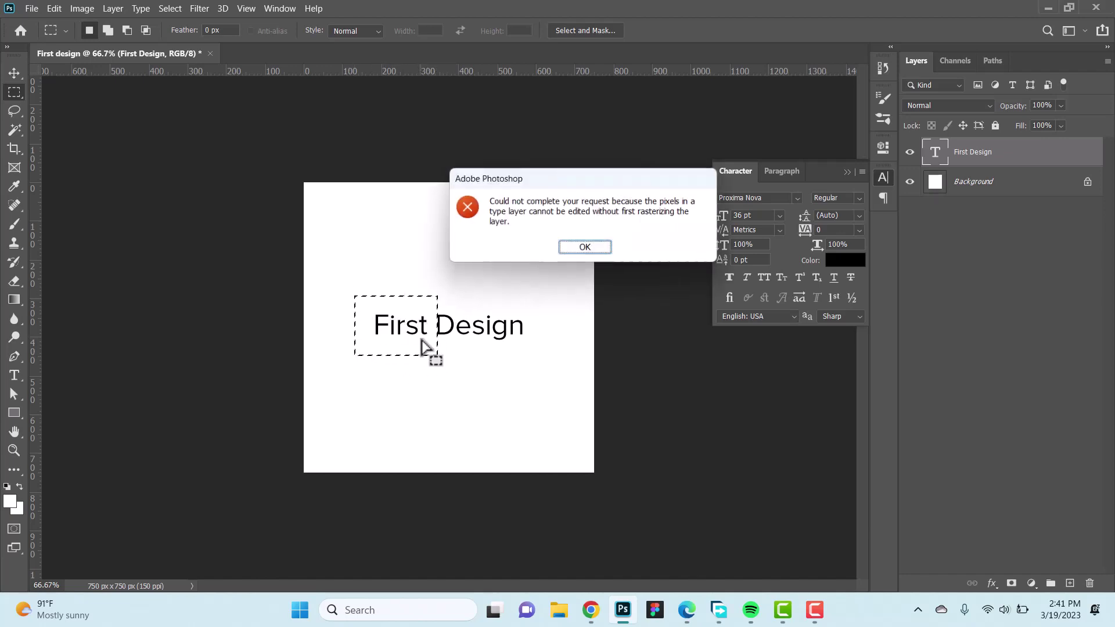
{"action": "left_click", "coordinate": [586, 250]}
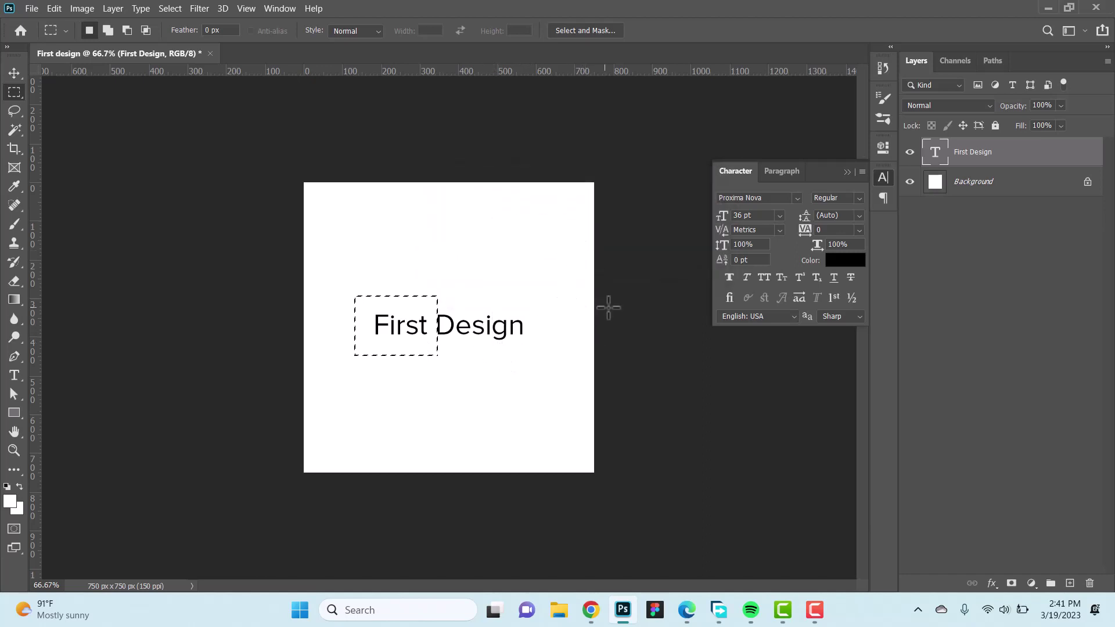
{"action": "key", "text": "Delete"}
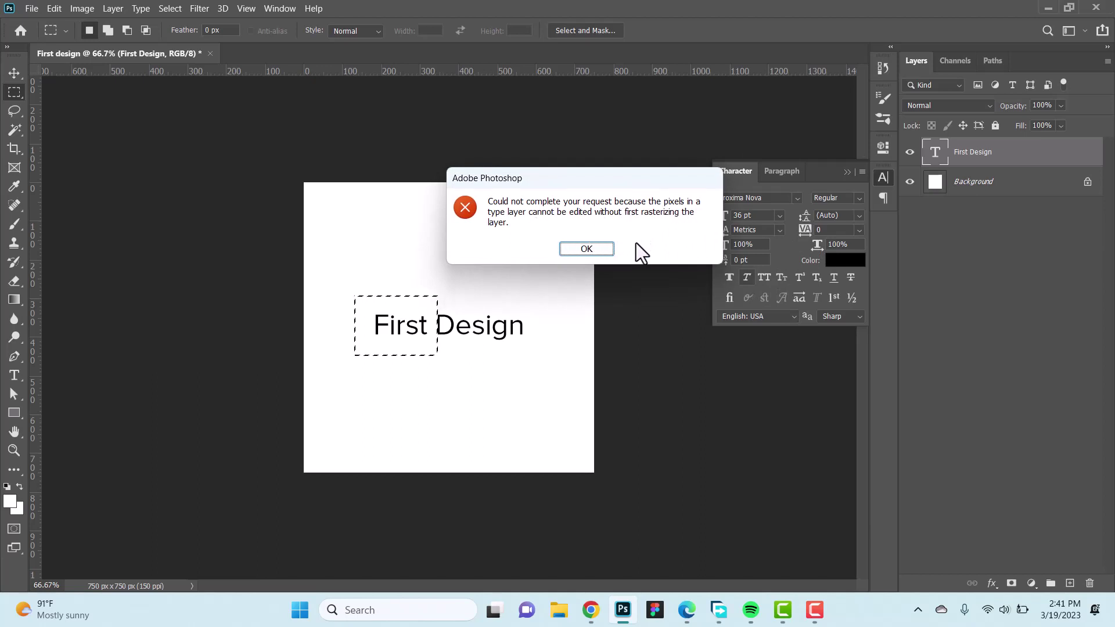
{"action": "left_click", "coordinate": [587, 249]}
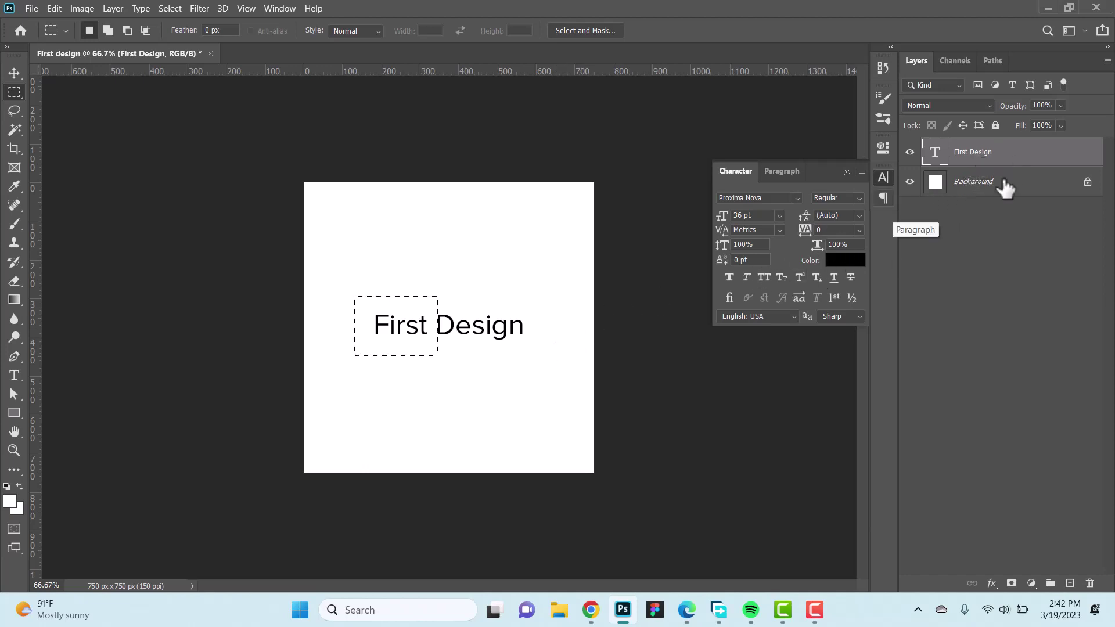
Rasterize the "First Design" type layer and clear the marquee selection.
{"action": "right_click", "coordinate": [993, 155]}
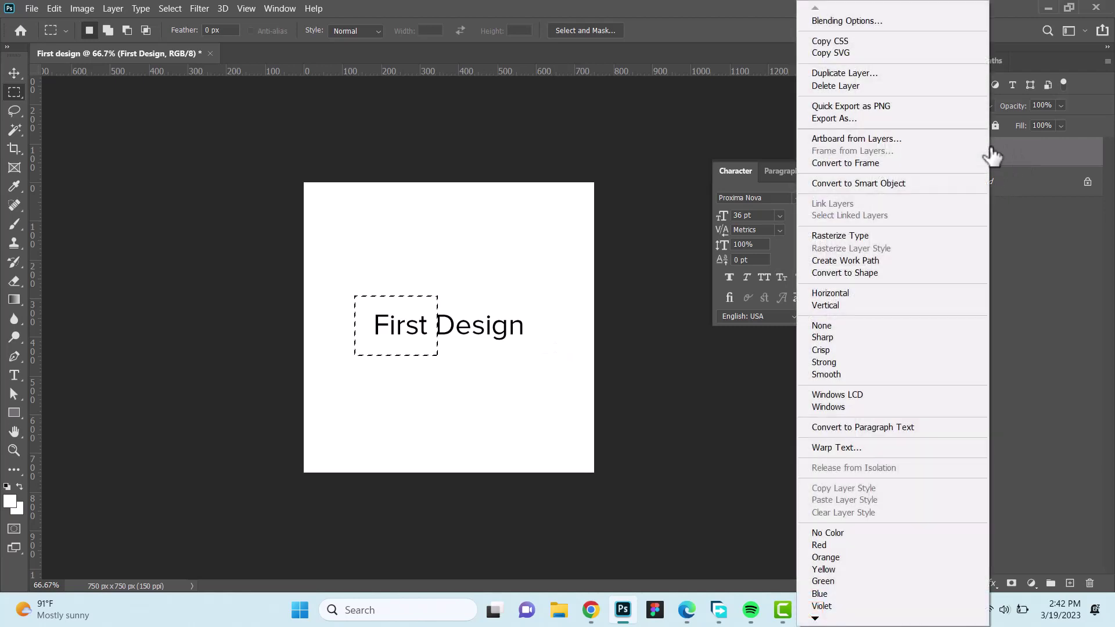
{"action": "left_click", "coordinate": [872, 234]}
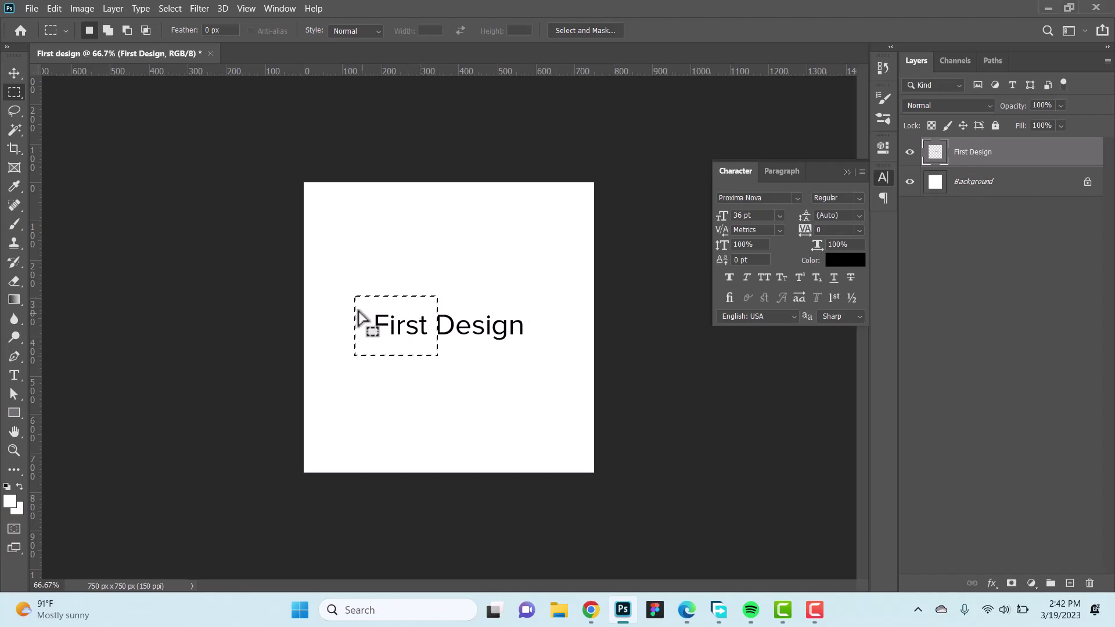
{"action": "left_click", "coordinate": [414, 303]}
Try deleting the word "First" with a freehand Lasso selection, undoing the deletion and clearing the selection.
{"action": "left_click", "coordinate": [14, 110]}
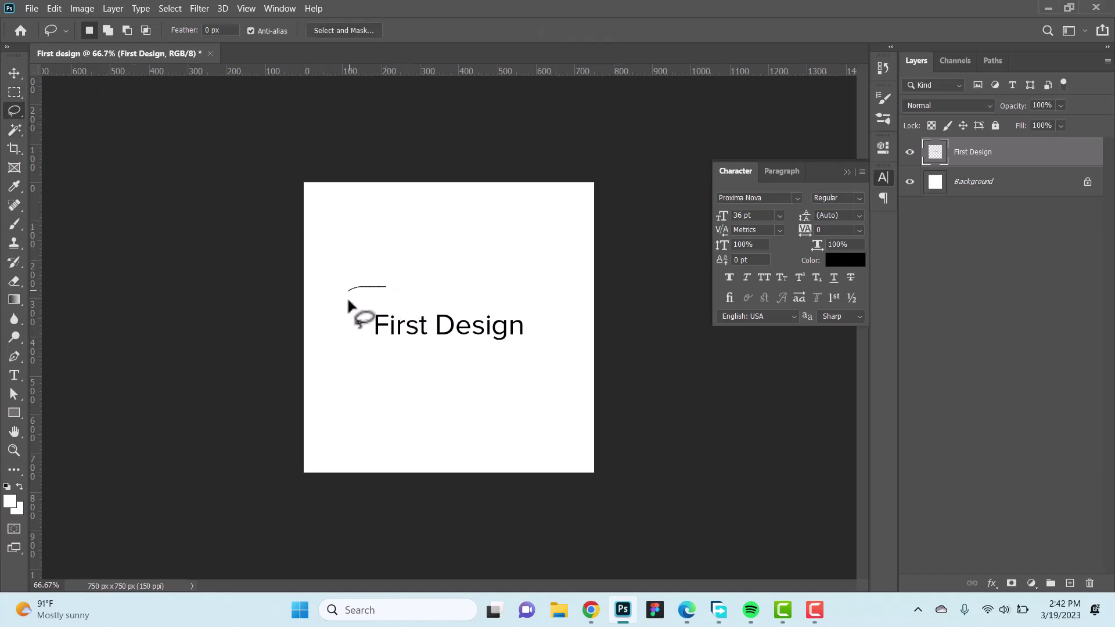
{"action": "mouse_move", "coordinate": [358, 325]}
{"action": "left_mouse_down"}
{"action": "mouse_move", "coordinate": [373, 402]}
{"action": "mouse_move", "coordinate": [480, 422]}
{"action": "mouse_move", "coordinate": [515, 381]}
{"action": "mouse_move", "coordinate": [440, 357]}
{"action": "mouse_move", "coordinate": [406, 284]}
{"action": "mouse_move", "coordinate": [395, 309]}
{"action": "left_mouse_up"}
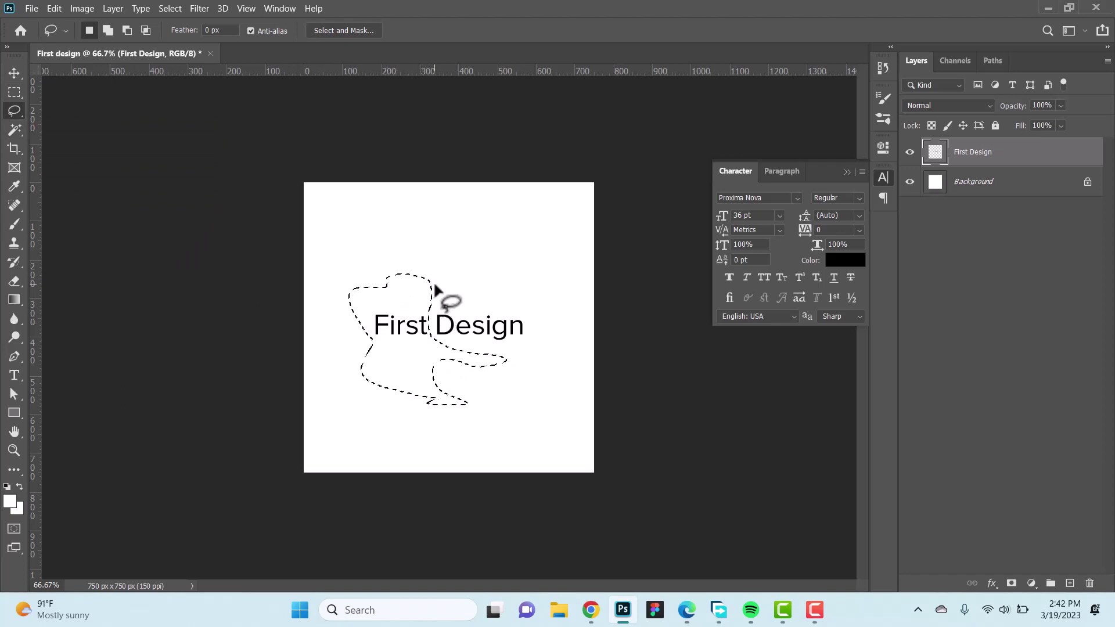
{"action": "key", "text": "Delete"}
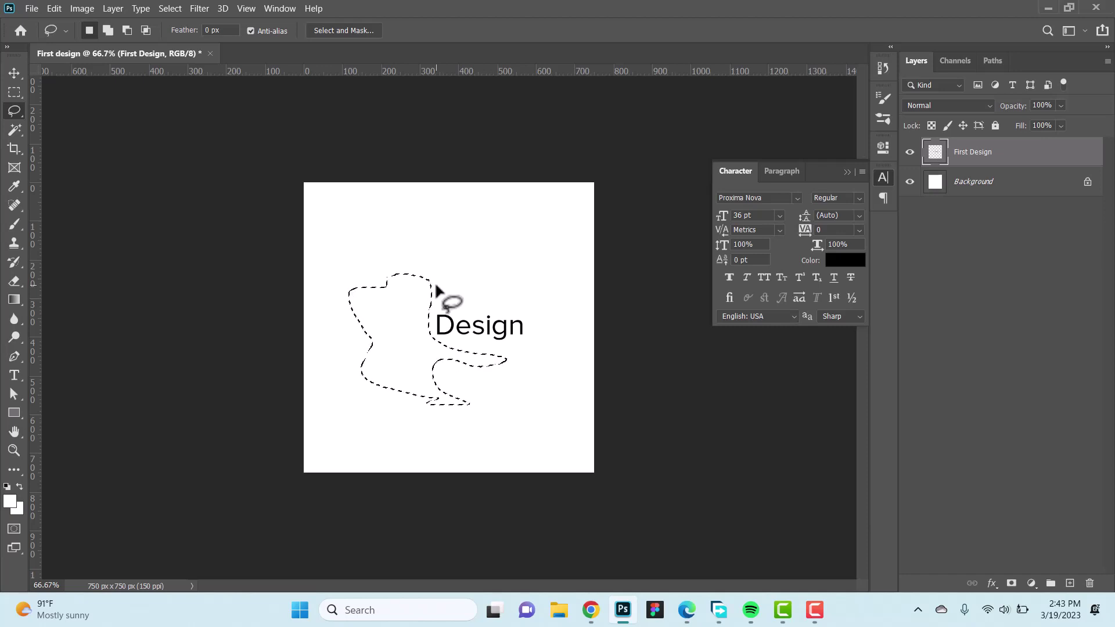
{"action": "key", "text": "ctrl+z"}
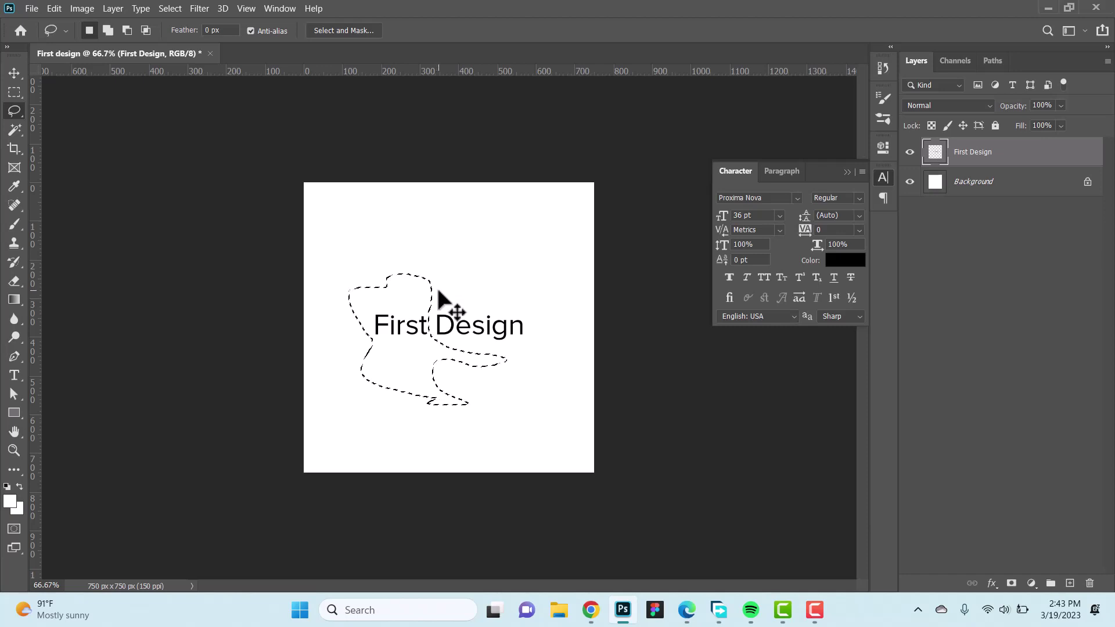
{"action": "key", "text": "ctrl+d"}
{"action": "left_click", "coordinate": [13, 132]}
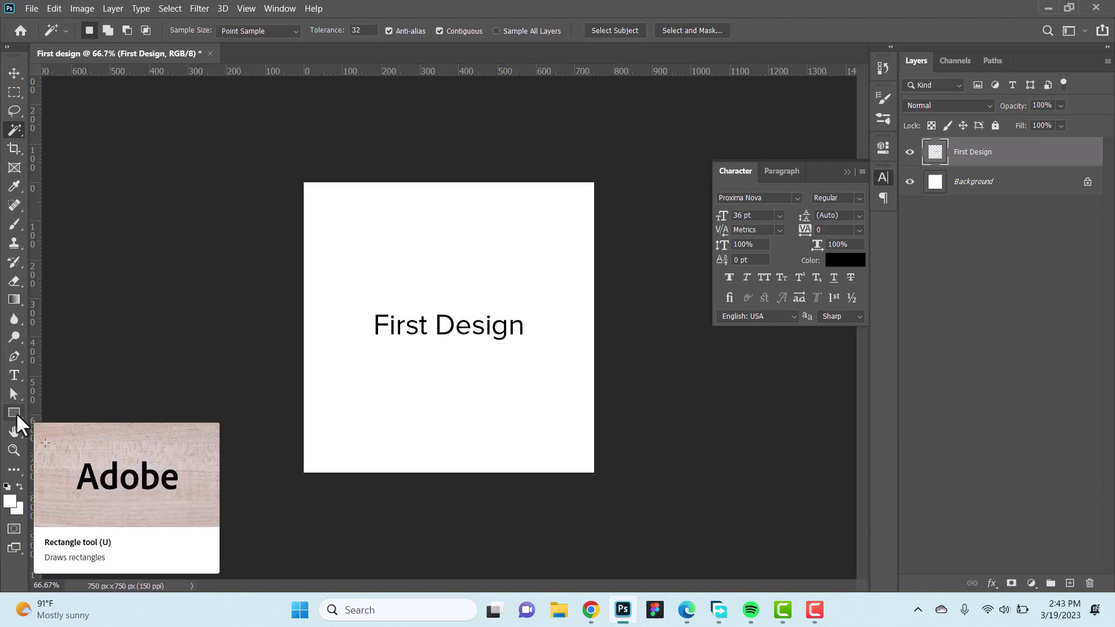
Draw a white rectangle about 475 x 127 px over the title and place its layer beneath the "First Design" layer.
{"action": "left_click_drag", "start_coordinate": [16, 412], "coordinate": [50, 412]}
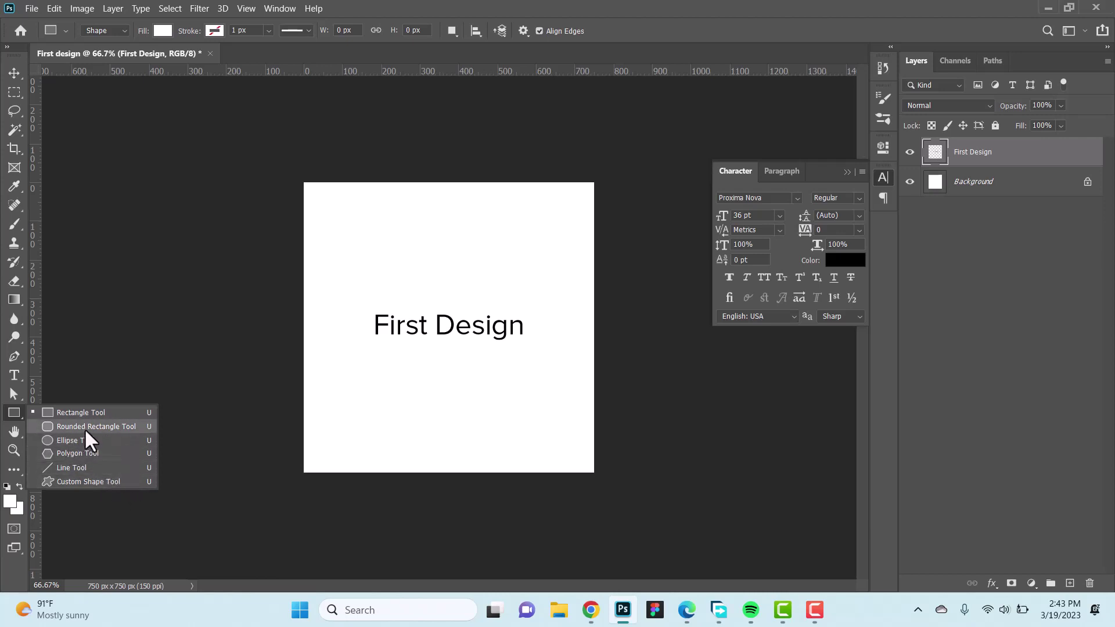
{"action": "left_click", "coordinate": [93, 414]}
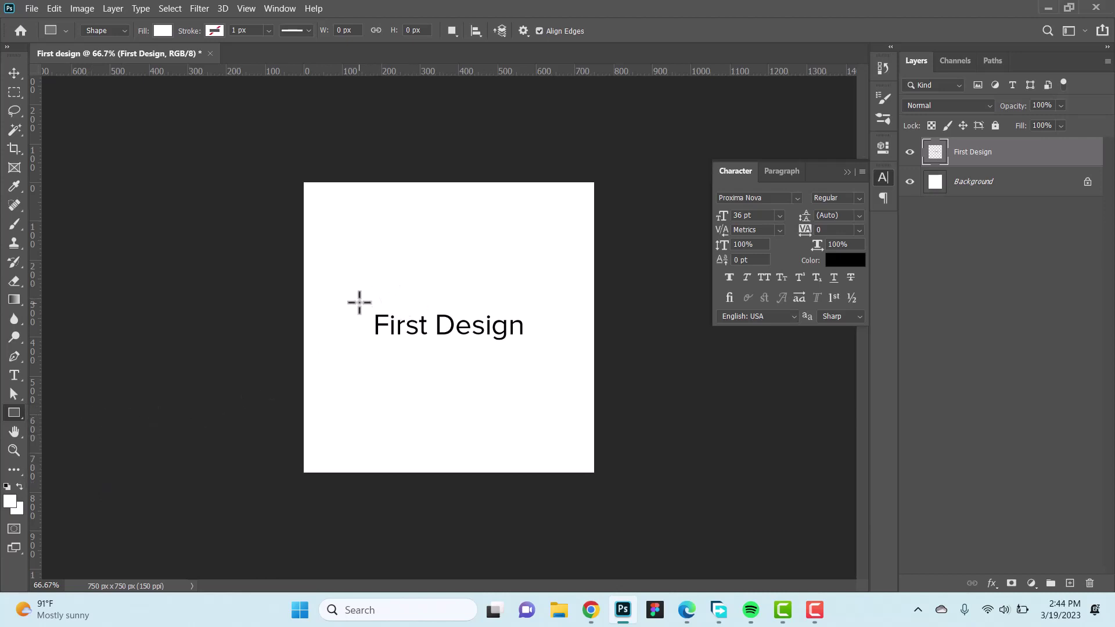
{"action": "left_click_drag", "start_coordinate": [359, 302], "coordinate": [543, 350]}
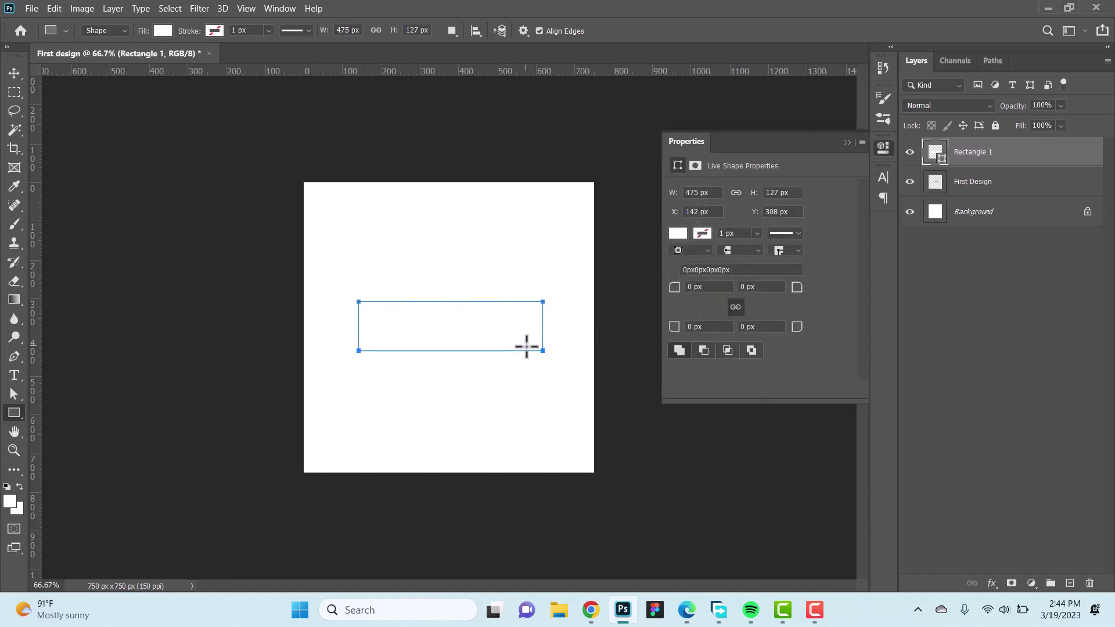
{"action": "key", "text": "v"}
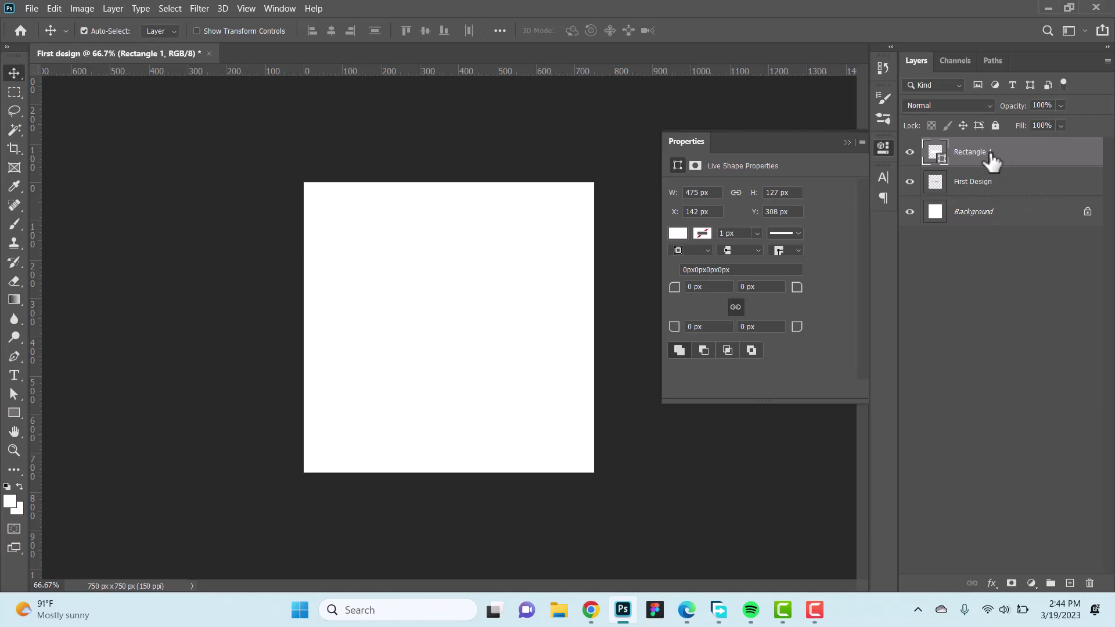
{"action": "left_click_drag", "start_coordinate": [1020, 164], "coordinate": [1019, 187]}
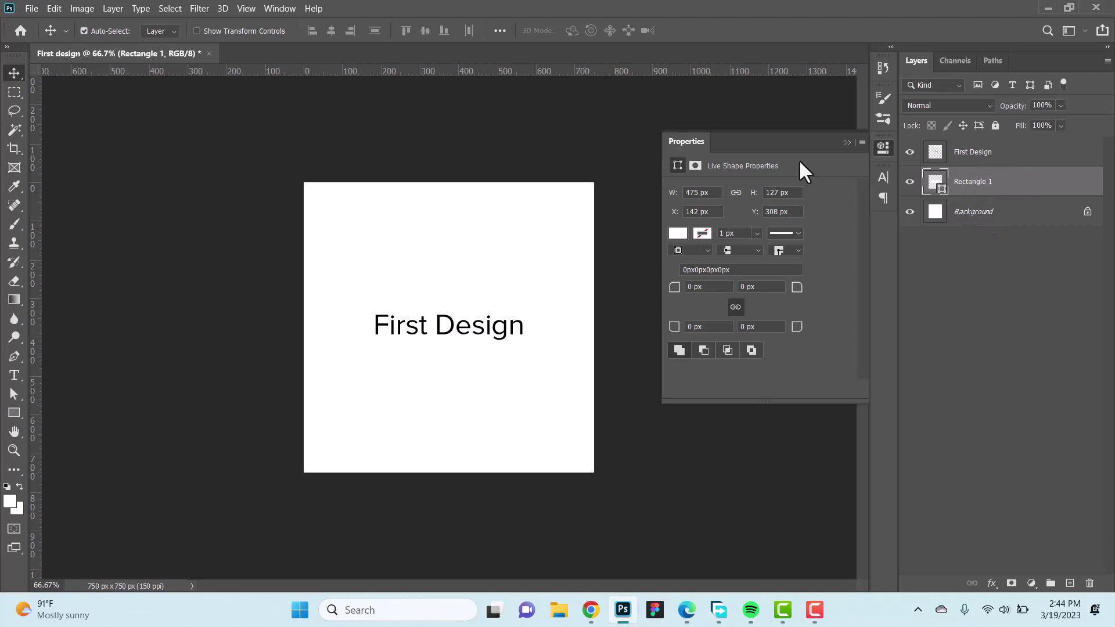
Change the fill of the rectangle behind the title to the recently used red.
{"action": "left_click", "coordinate": [678, 233]}
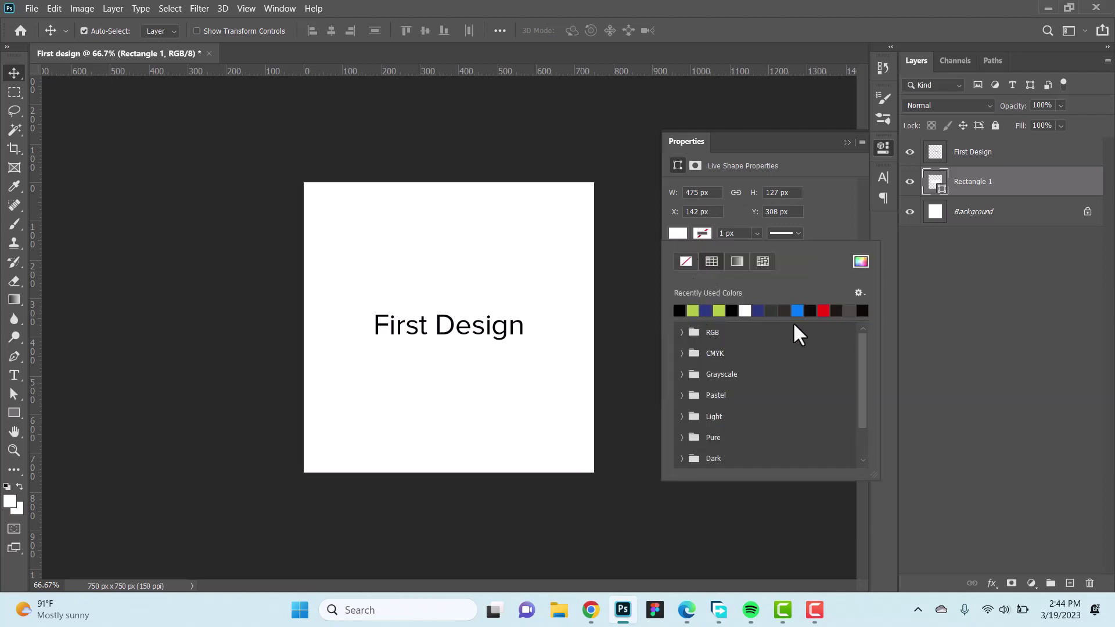
{"action": "left_click", "coordinate": [824, 311]}
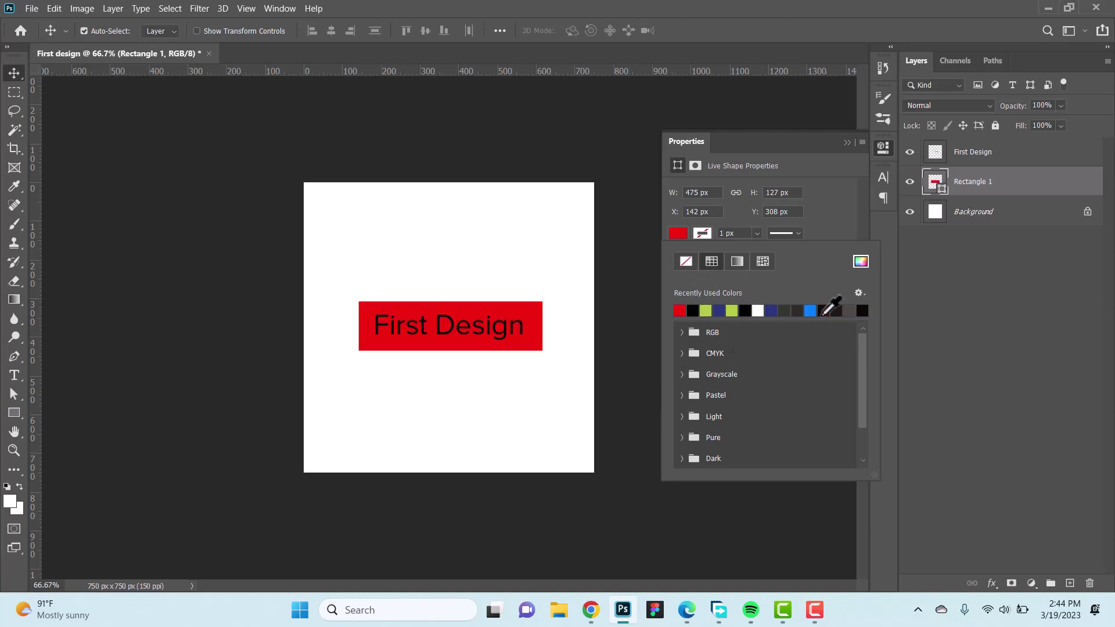
{"action": "left_click", "coordinate": [814, 209]}
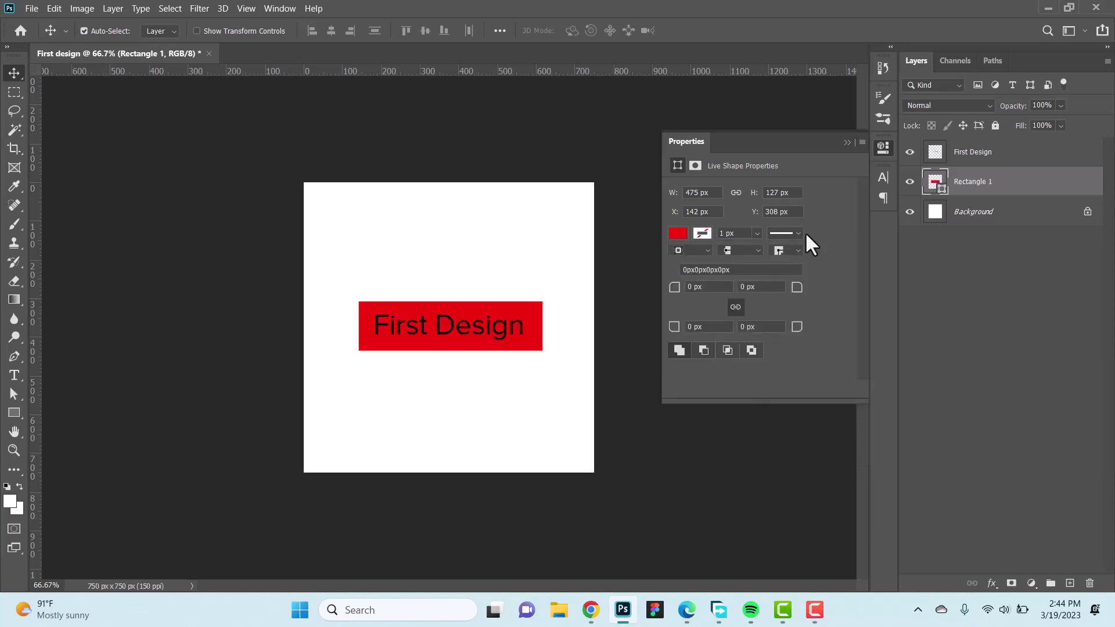
Add a black stroke 20 px wide to the red rectangle.
{"action": "left_click", "coordinate": [704, 235]}
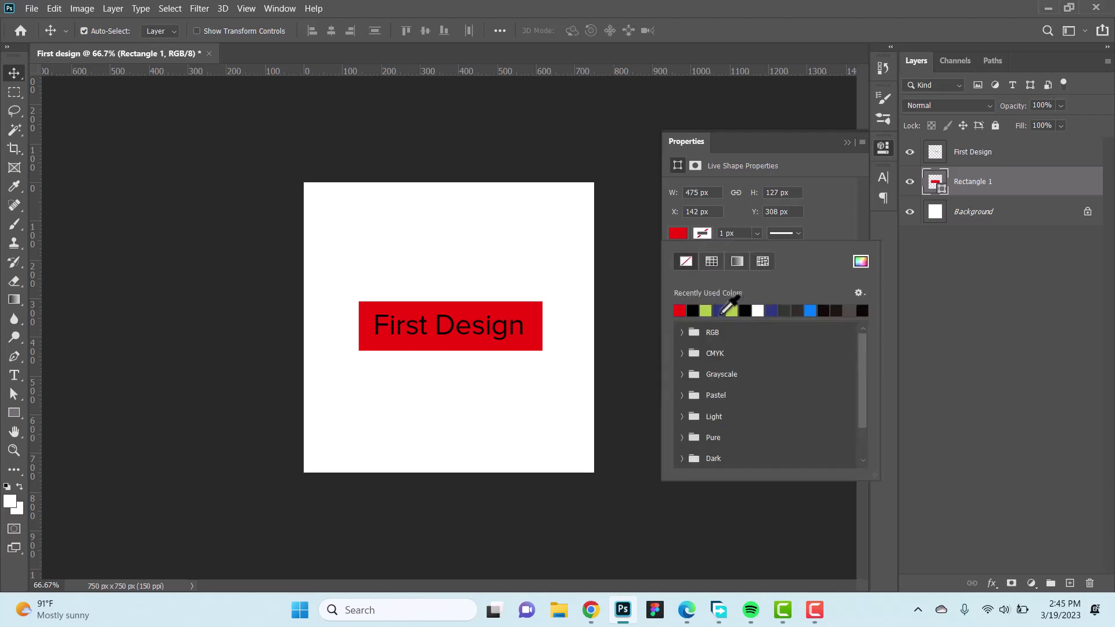
{"action": "left_click", "coordinate": [695, 312]}
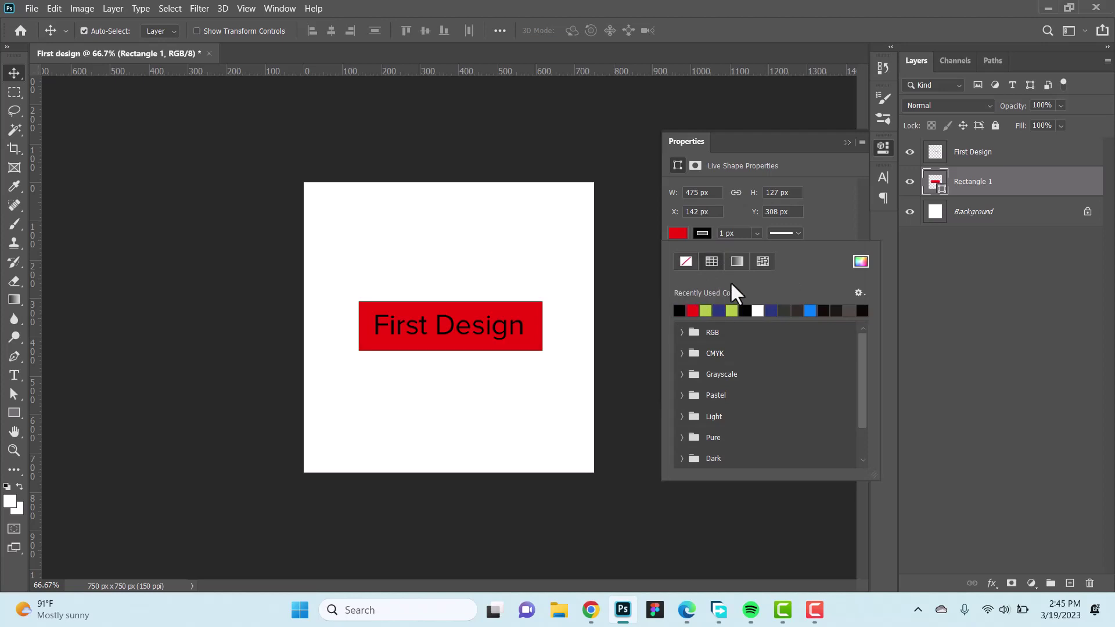
{"action": "left_click", "coordinate": [728, 234]}
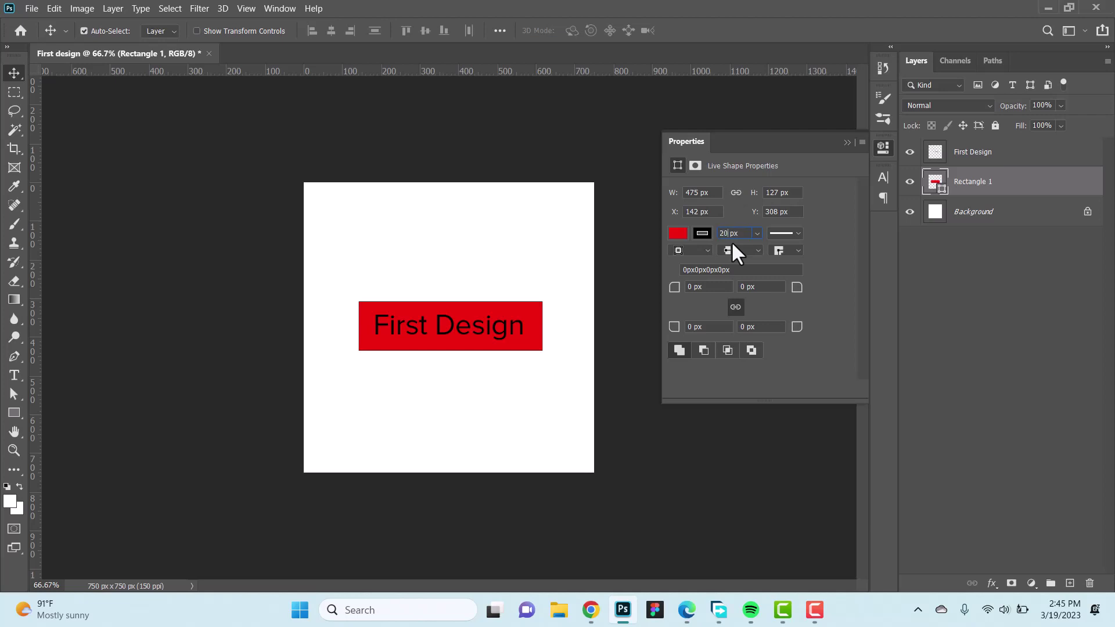
{"action": "key", "text": "Return"}
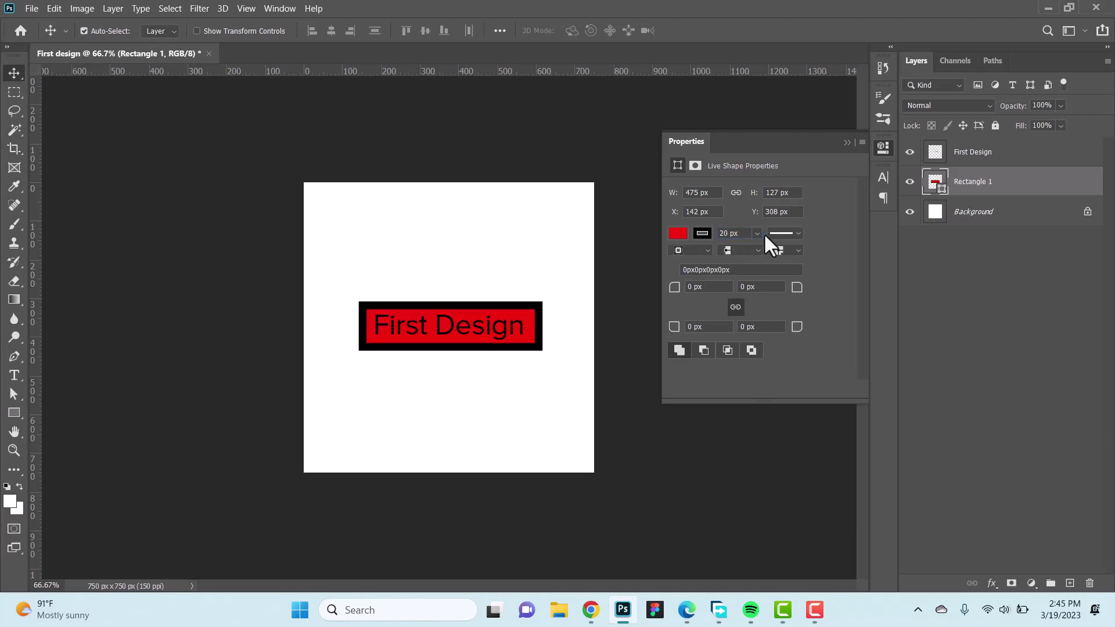
Set the rectangle's stroke width to 10 px.
{"action": "left_click", "coordinate": [731, 236]}
{"action": "type", "text": "10"}
{"action": "key", "text": "Return"}
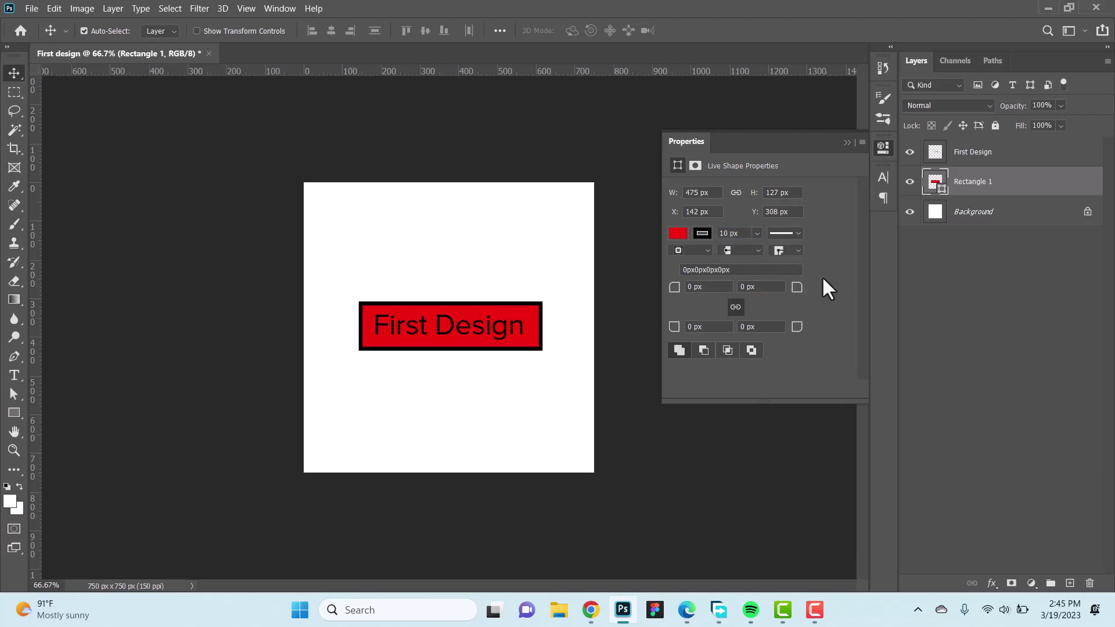
Unlink the rectangle's corner radii, with 0 px for the upper-left corner and 30 px for the other three.
{"action": "left_click", "coordinate": [735, 307]}
{"action": "left_click", "coordinate": [694, 286]}
{"action": "key", "text": "Return"}
{"action": "key", "text": "Return"}
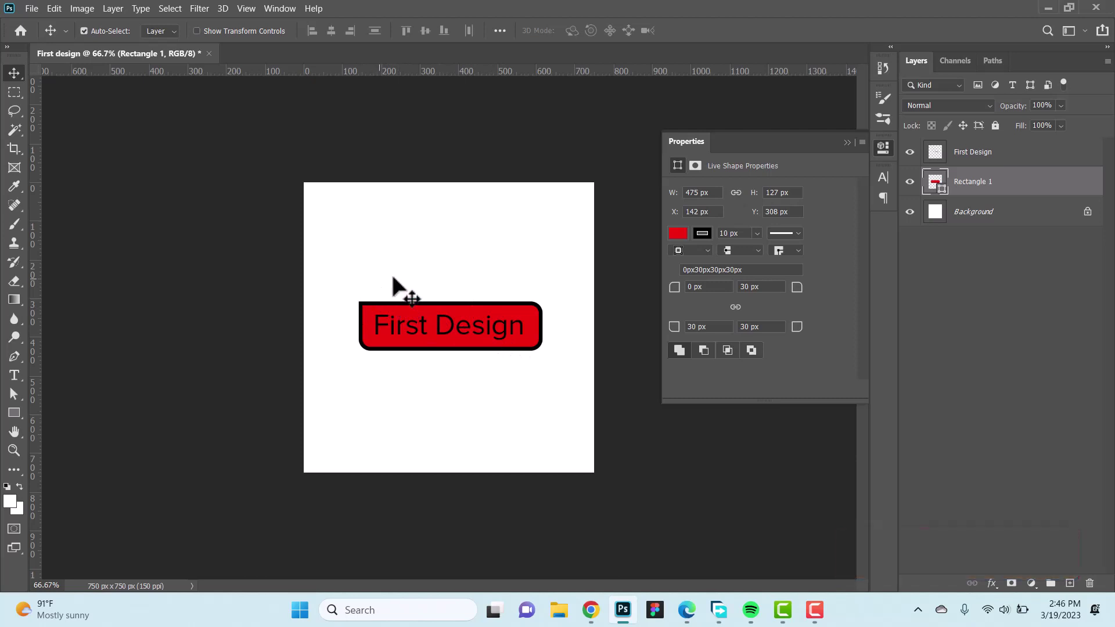
{"action": "left_click", "coordinate": [815, 610]}
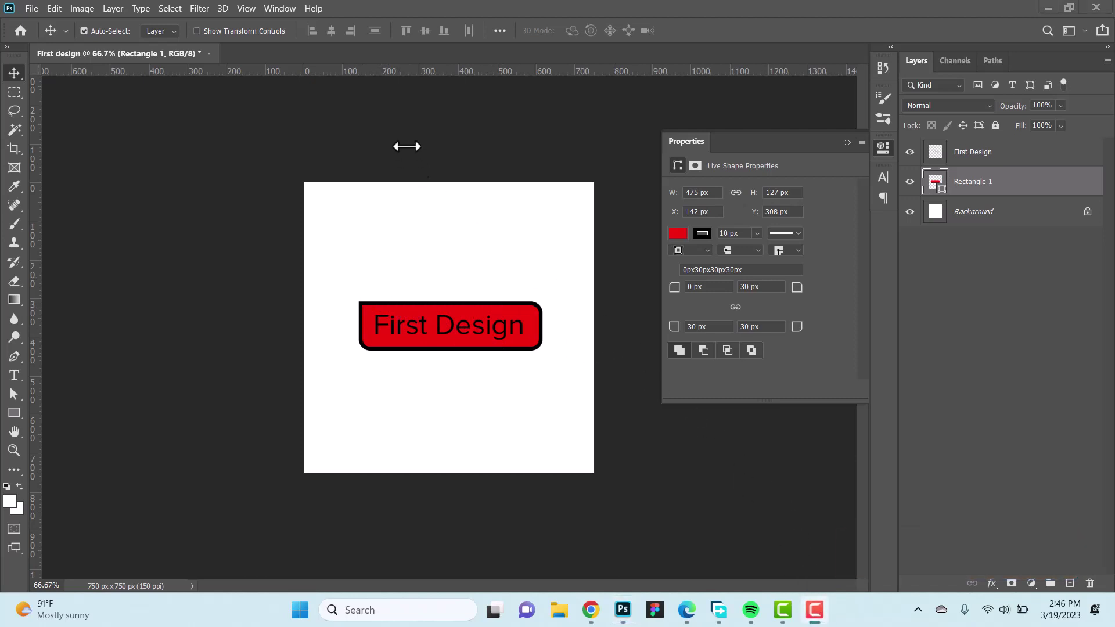